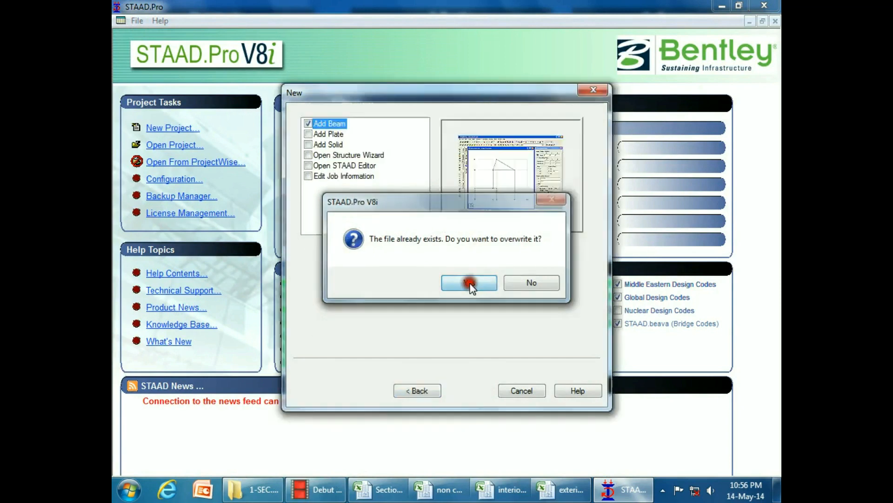
Finish the new model, overwriting the existing file, and create a user-provided table with section type GENERAL
click(483, 396)
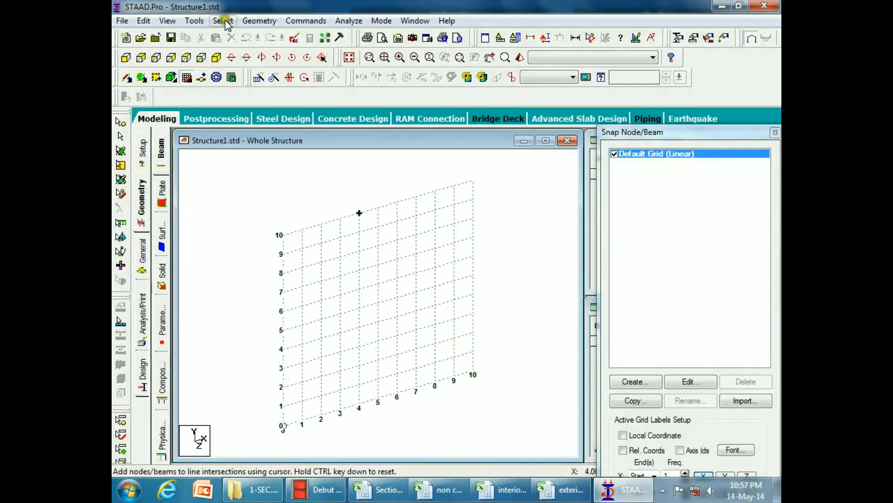
click(196, 22)
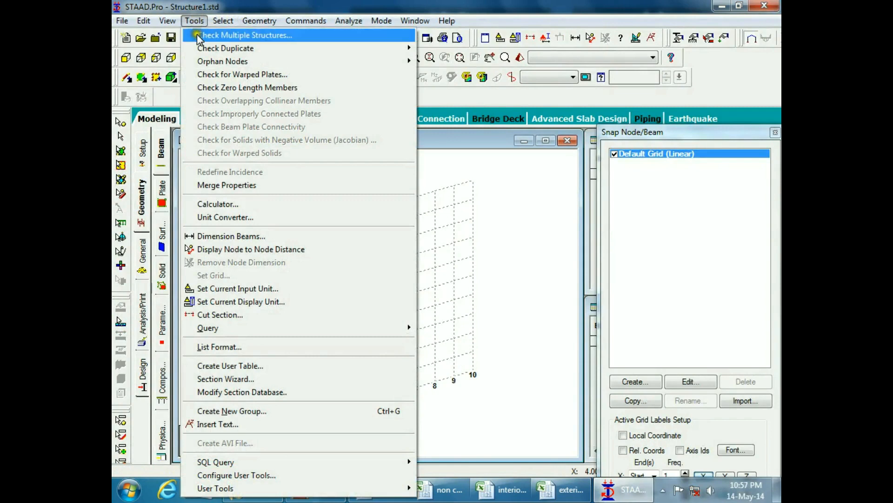
click(292, 366)
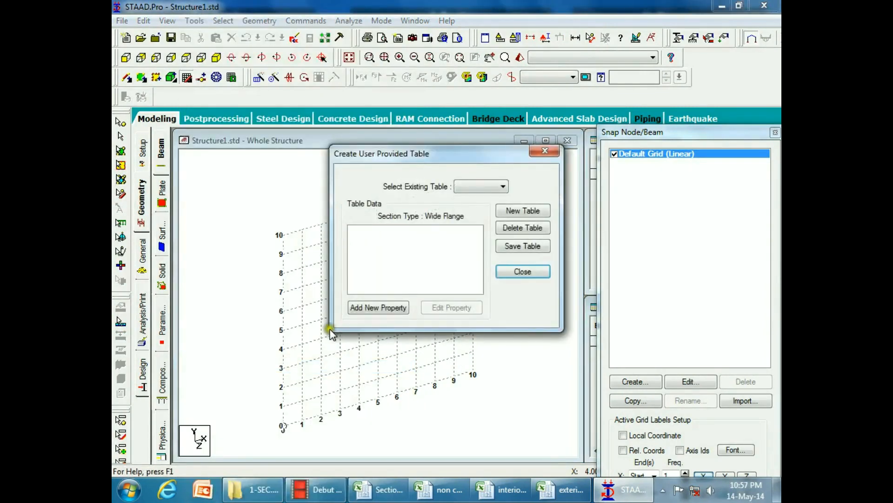
click(514, 210)
click(484, 254)
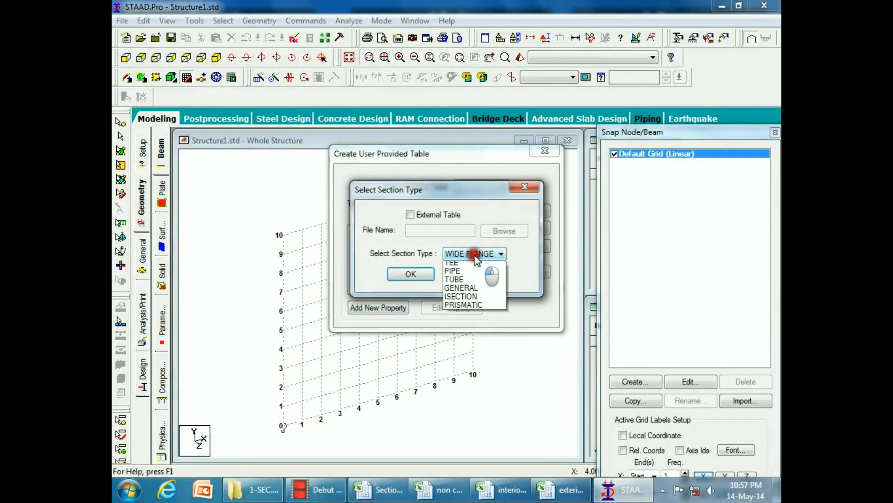
click(488, 323)
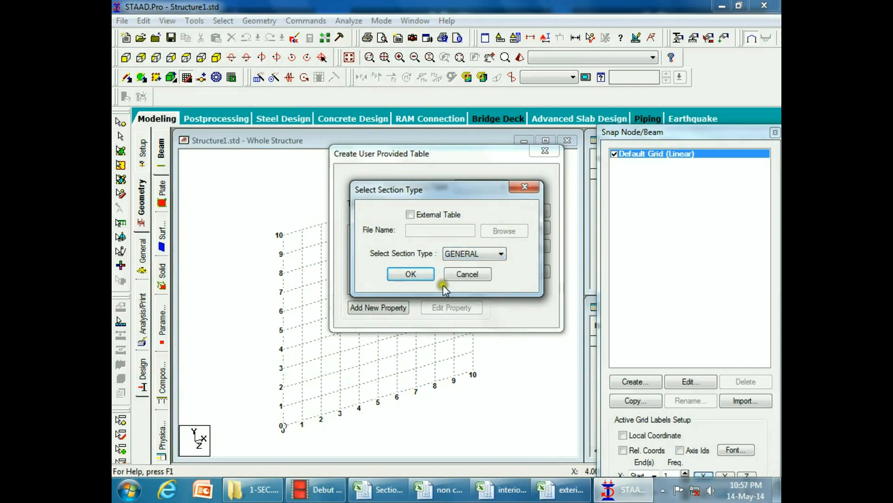
click(422, 278)
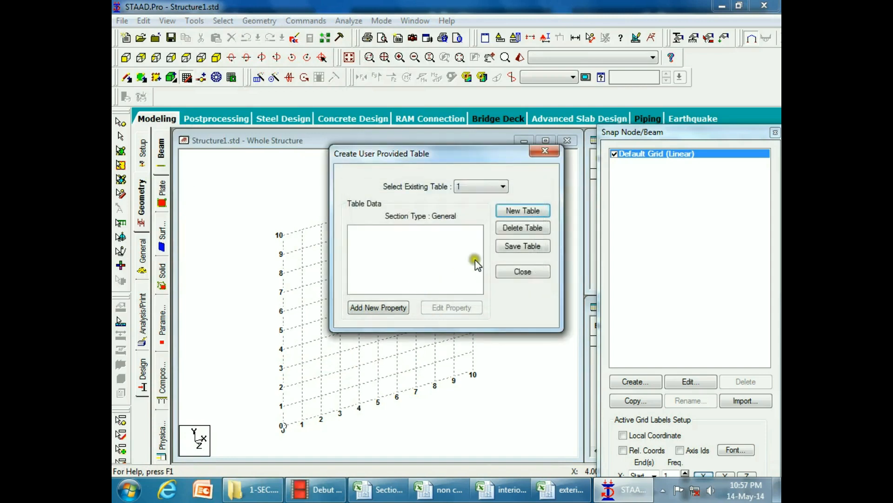
Add section NC with the profile polygon coordinates from B10:C23 of non composite.xls and compute its section properties
click(388, 307)
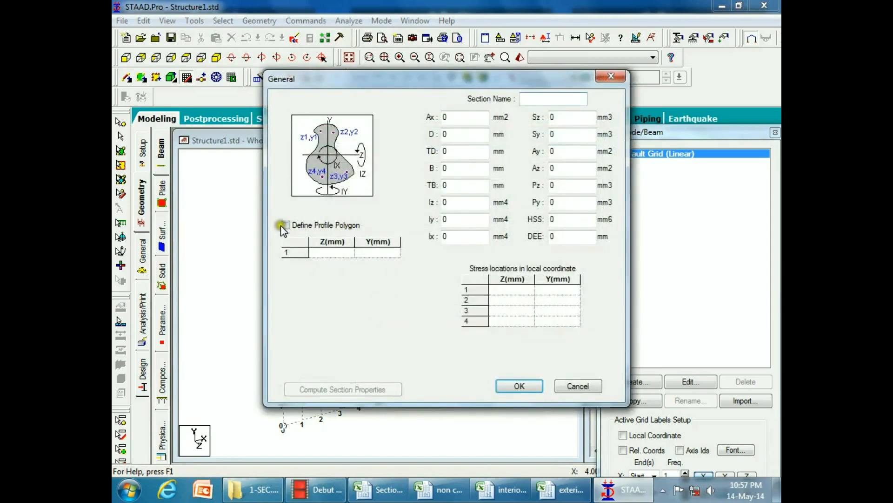
click(285, 225)
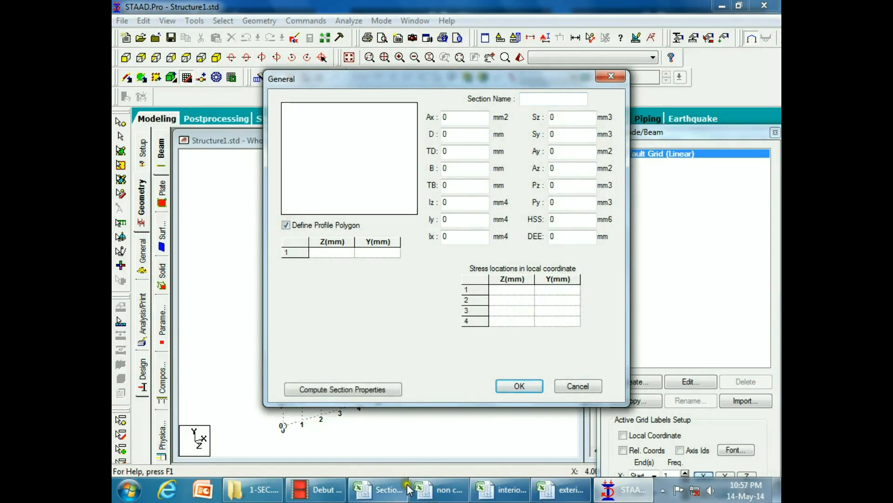
click(435, 489)
drag(198, 275, 250, 417)
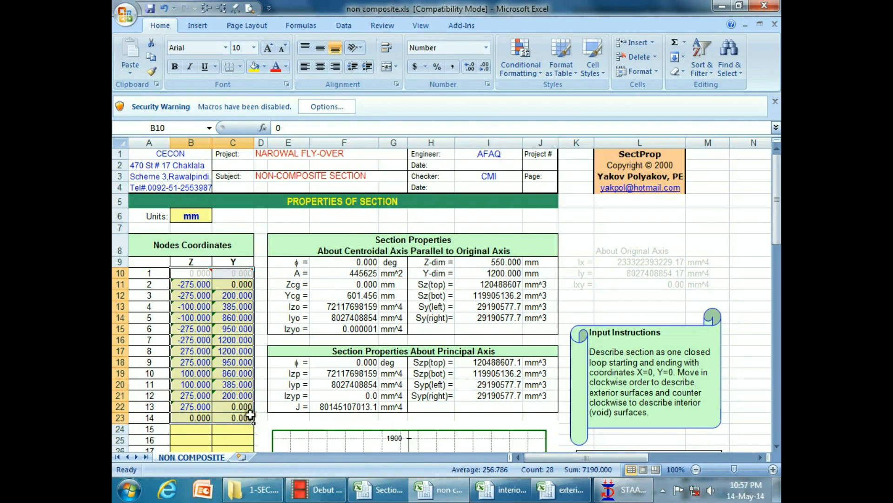
key(ctrl+c)
click(626, 488)
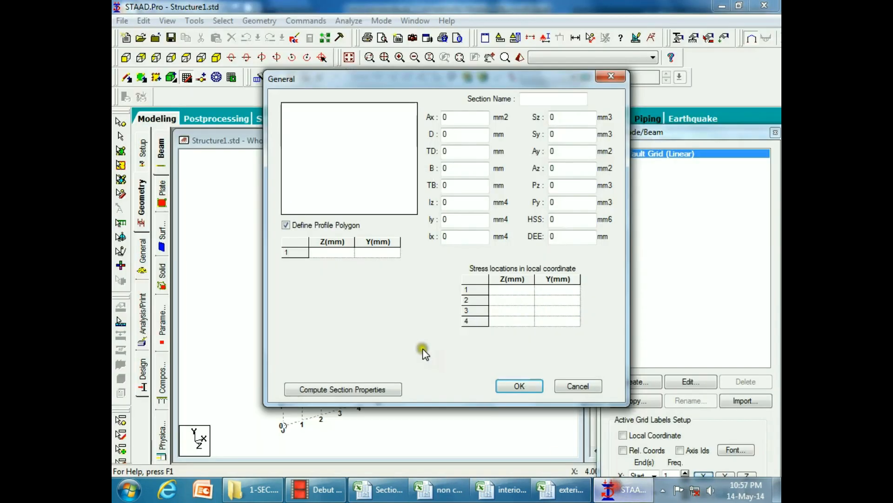
click(328, 253)
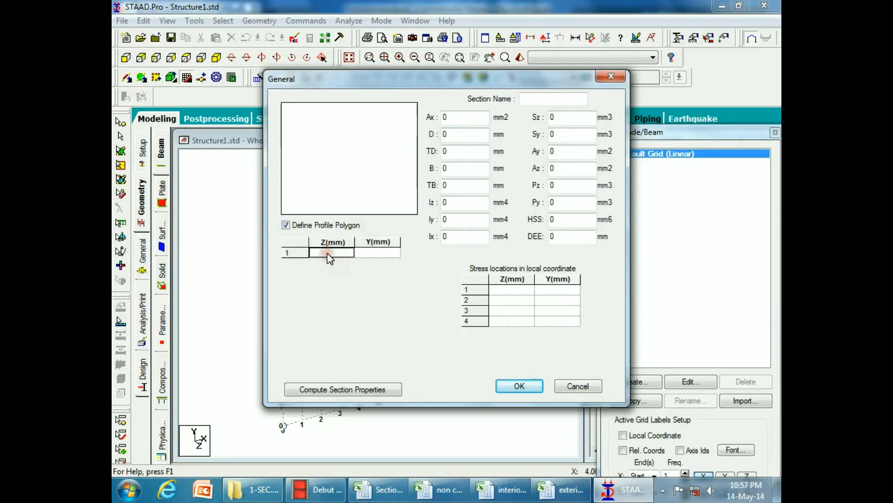
key(ctrl+v)
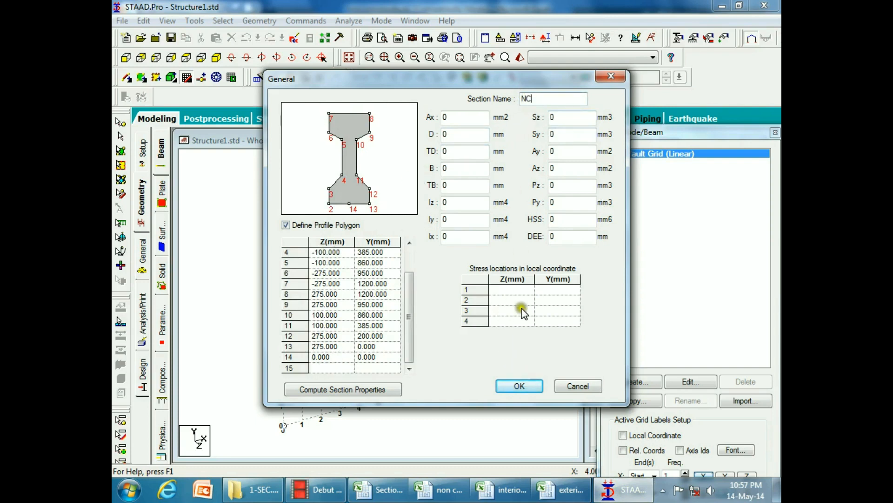
click(355, 391)
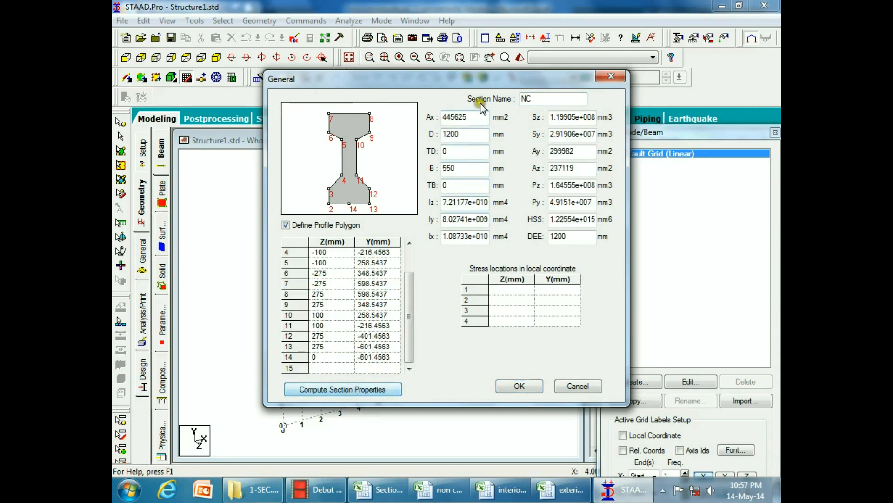
Copy section NC's Ax value, 445625, into cell J35 of the non composite sheet in Section Properties.xls in Excel
drag(474, 120, 423, 119)
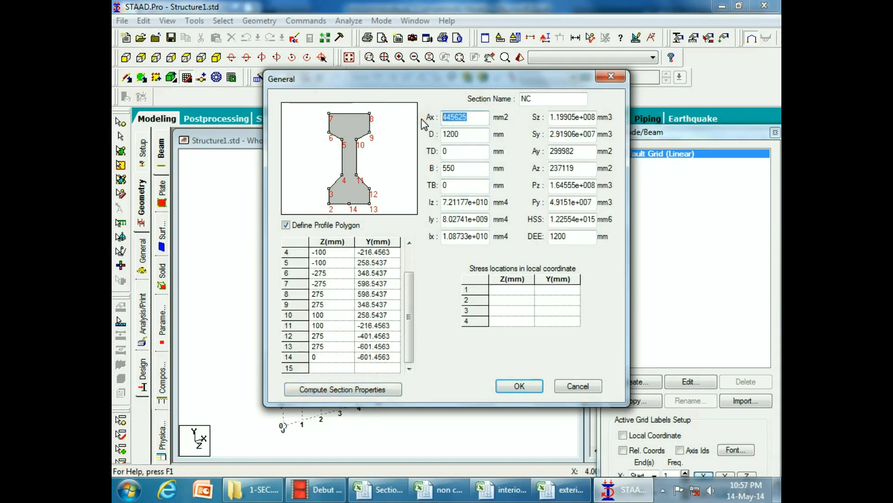
click(377, 489)
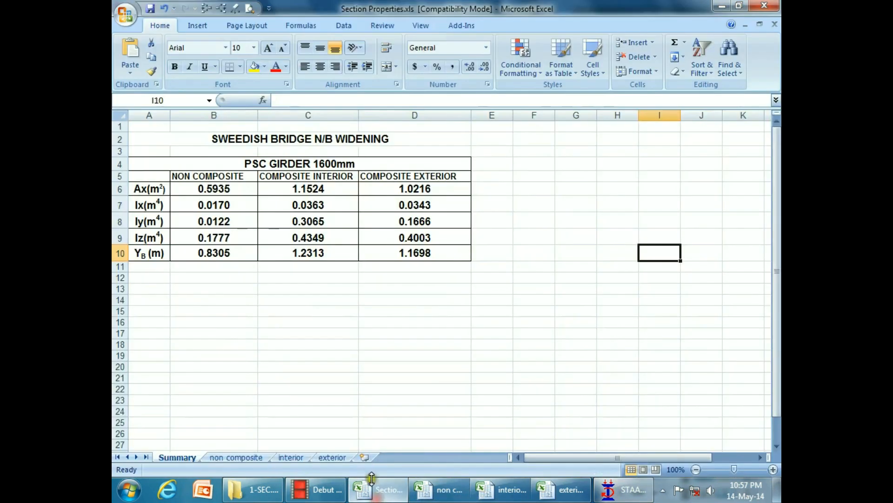
click(254, 456)
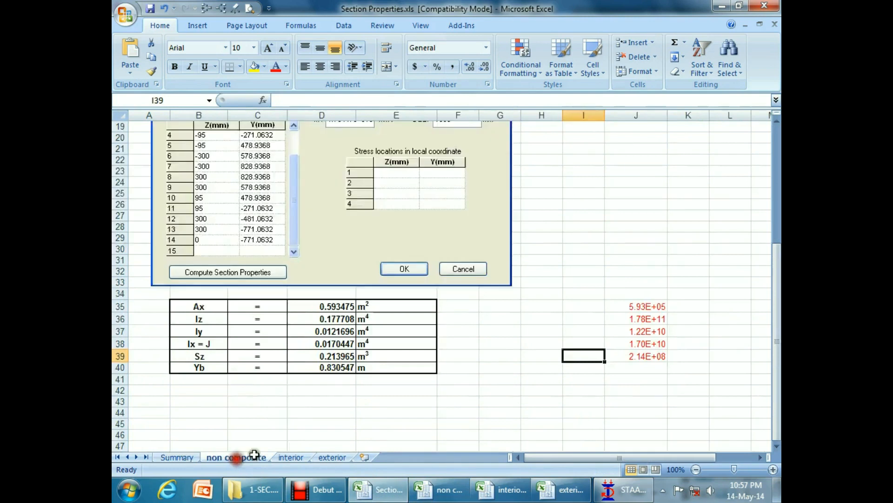
click(644, 309)
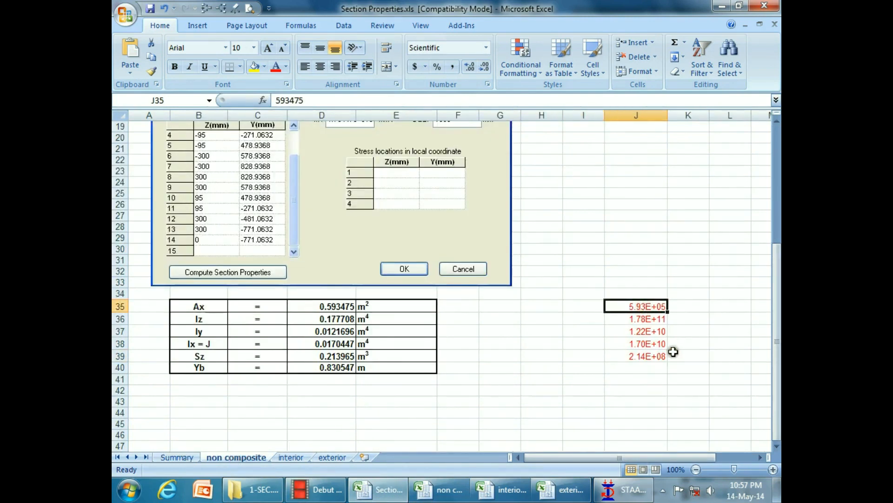
key(ctrl+v)
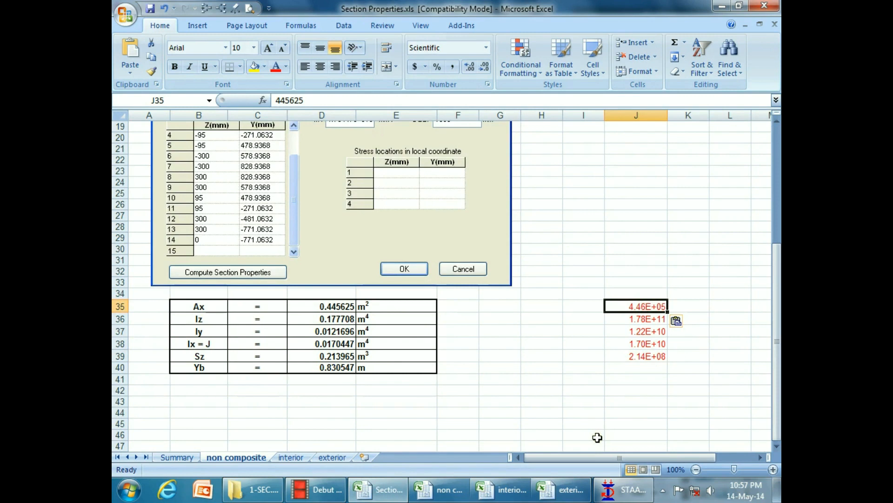
Copy section NC's Iz value, 7.21177e+010, from STAAD.Pro into cell J36 of the non composite sheet in Section Properties.xls
click(621, 490)
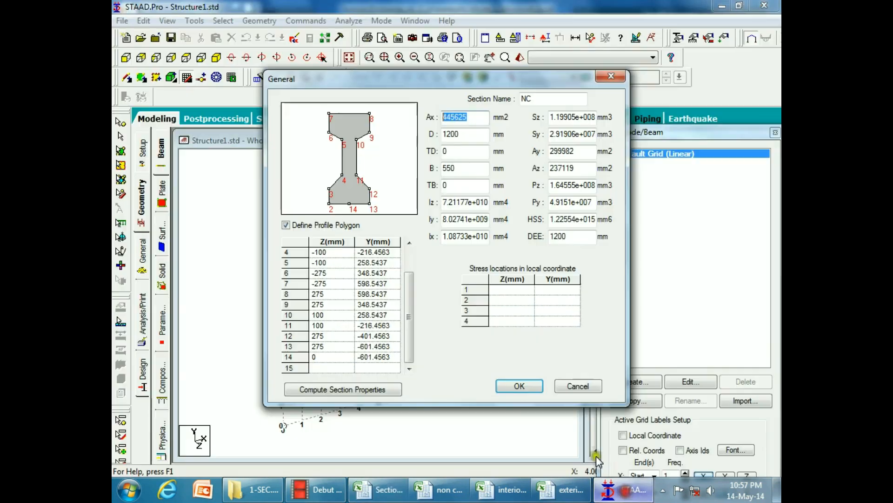
drag(443, 203, 508, 206)
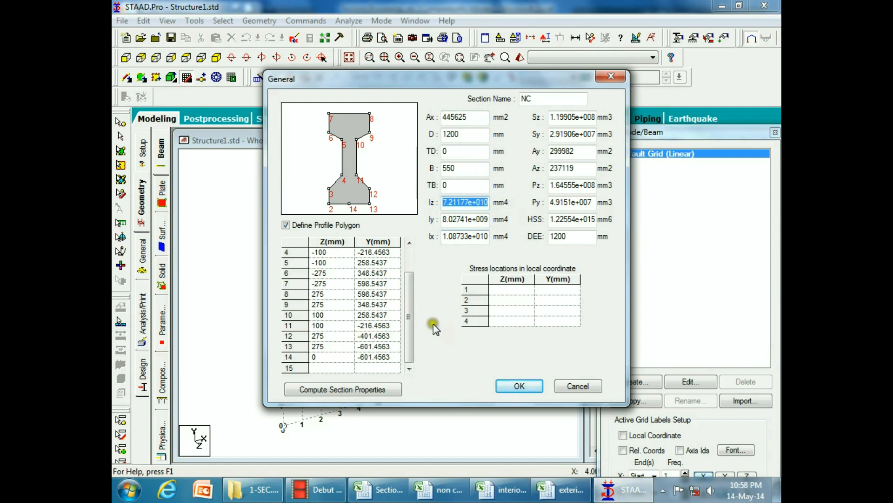
click(426, 490)
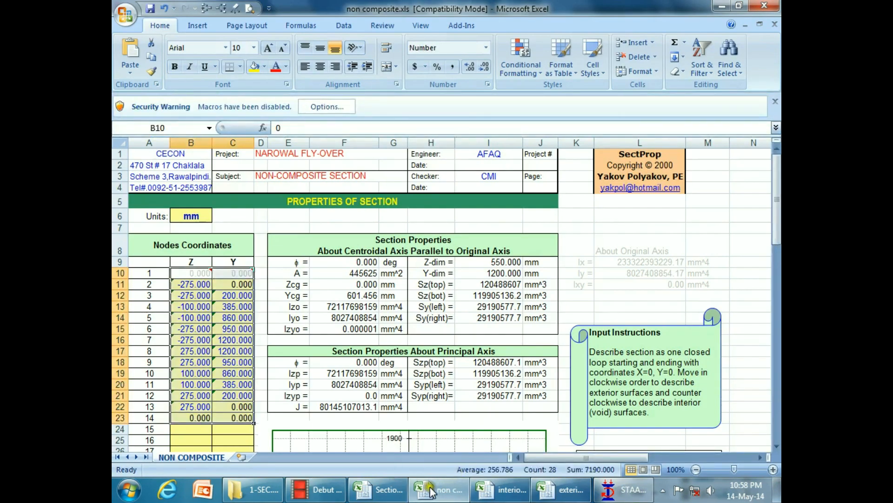
click(375, 489)
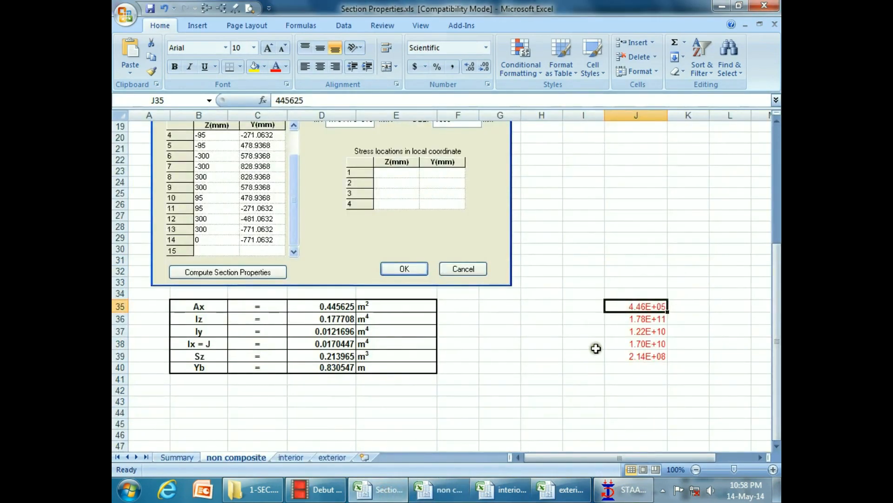
click(629, 320)
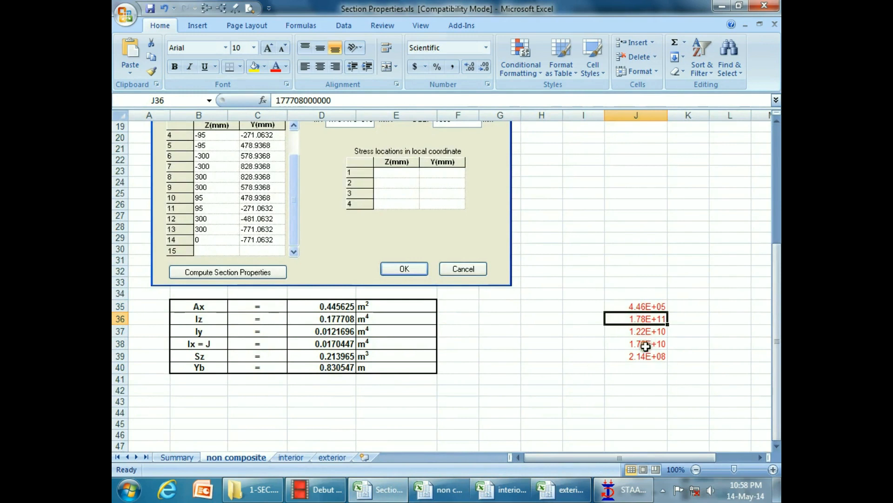
key(ctrl+v)
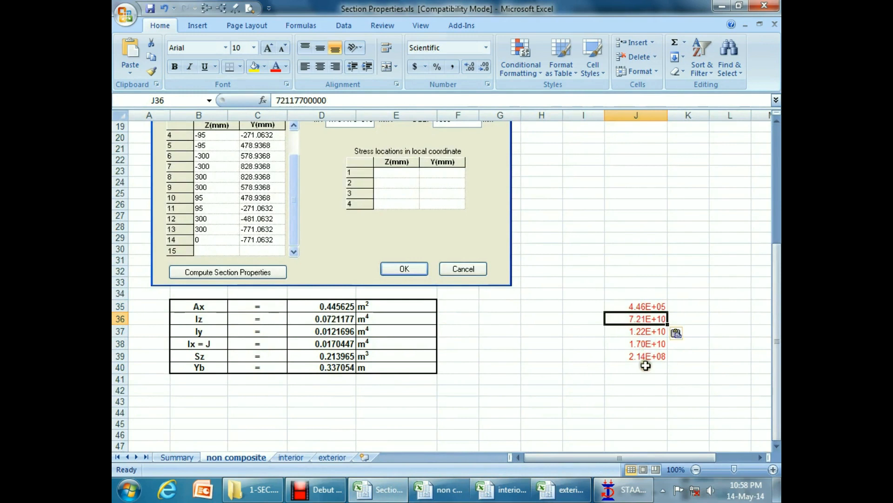
Copy section NC's Iy value, 8.02741e+009, from STAAD.Pro into cell J37 of the non composite sheet in Section Properties.xls
click(615, 485)
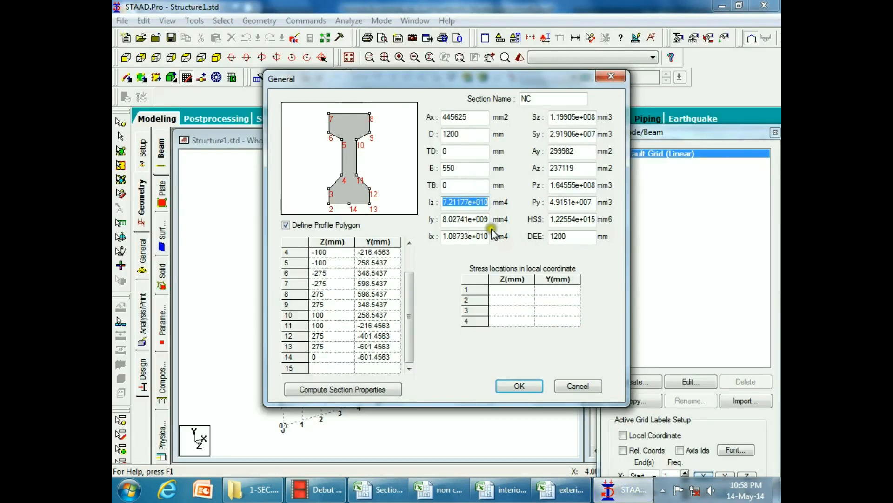
drag(444, 221, 531, 224)
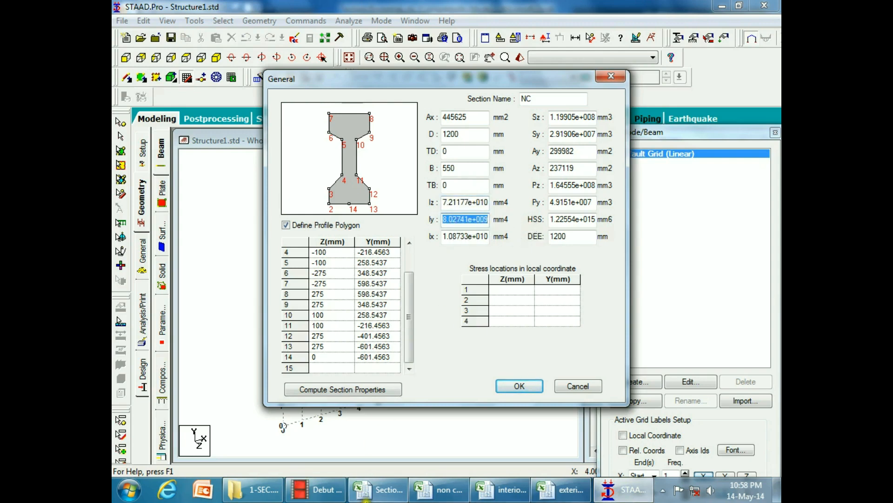
click(378, 489)
click(639, 332)
key(ctrl+v)
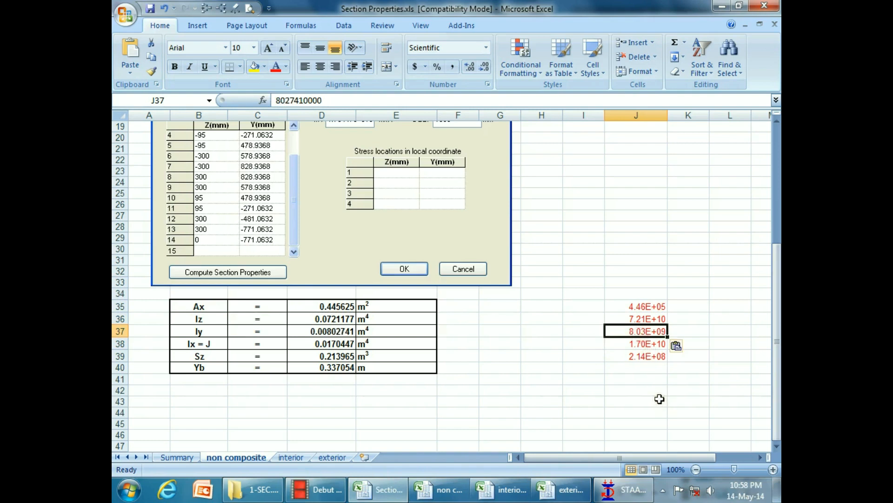
Copy section NC's Ix value, 1.08733e+010, from STAAD.Pro into cell J38 of the non composite sheet in Section Properties.xls
click(621, 489)
double_click(459, 236)
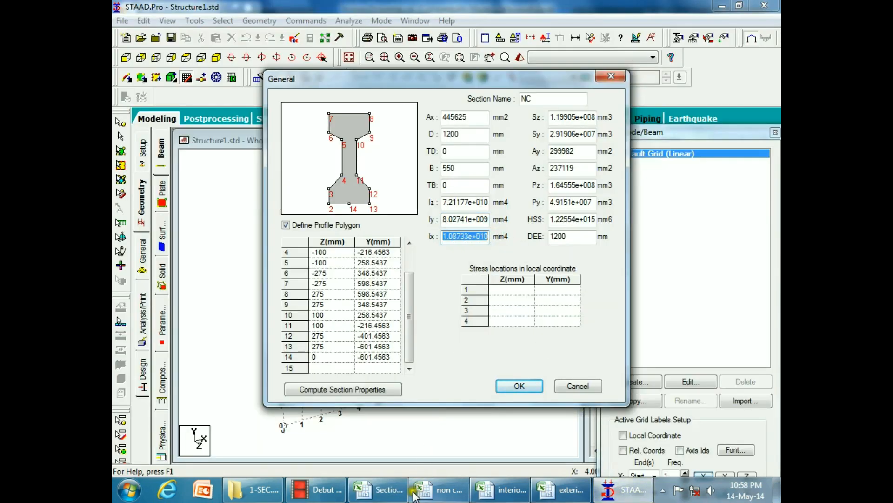
click(376, 489)
click(645, 343)
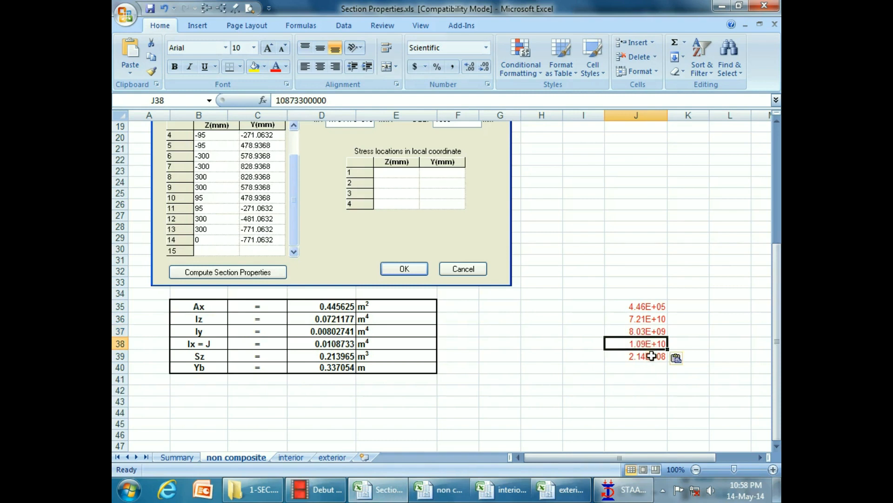
Copy section NC's Sz value, 1.19905e+008, from STAAD.Pro into cell J39 of the non composite sheet in Section Properties.xls
click(621, 489)
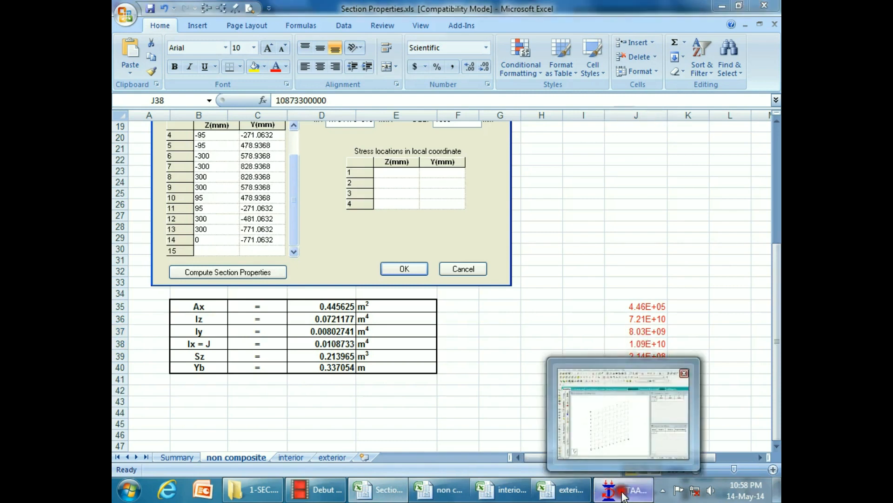
drag(553, 118, 596, 118)
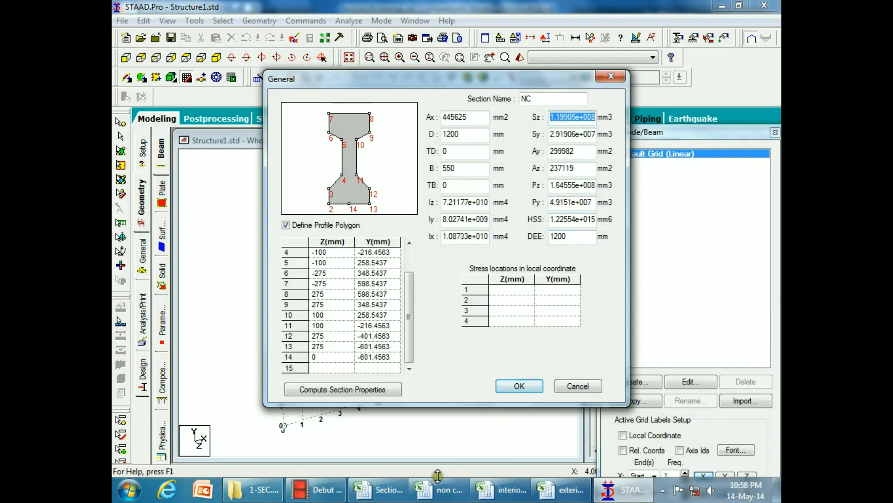
click(377, 489)
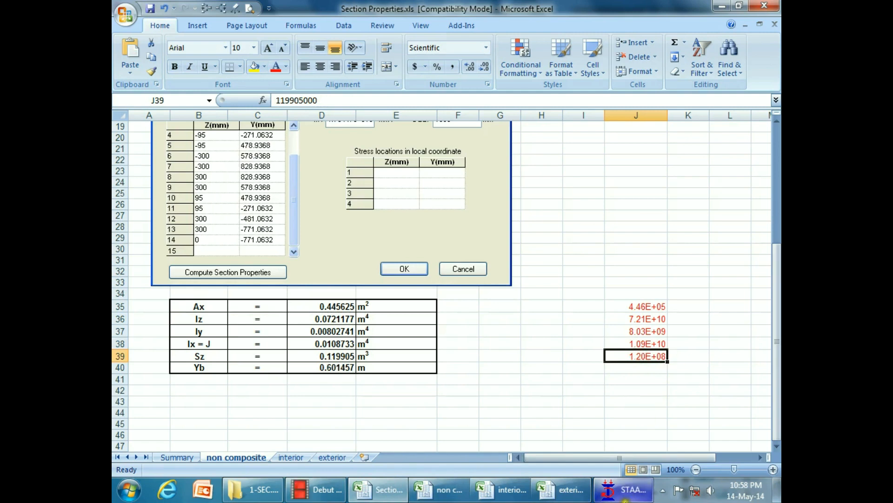
Replace the old section picture on Section Properties.xls's non composite sheet with a screen capture of STAAD.Pro showing section NC's properties
click(623, 489)
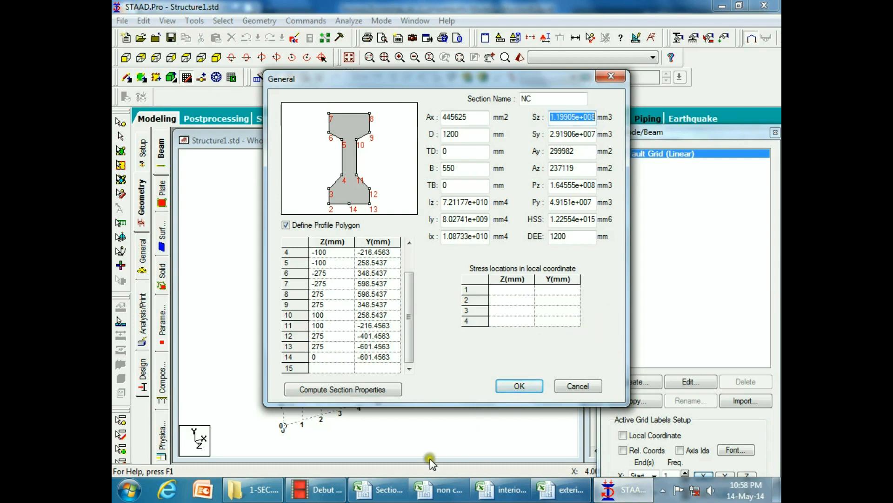
click(397, 490)
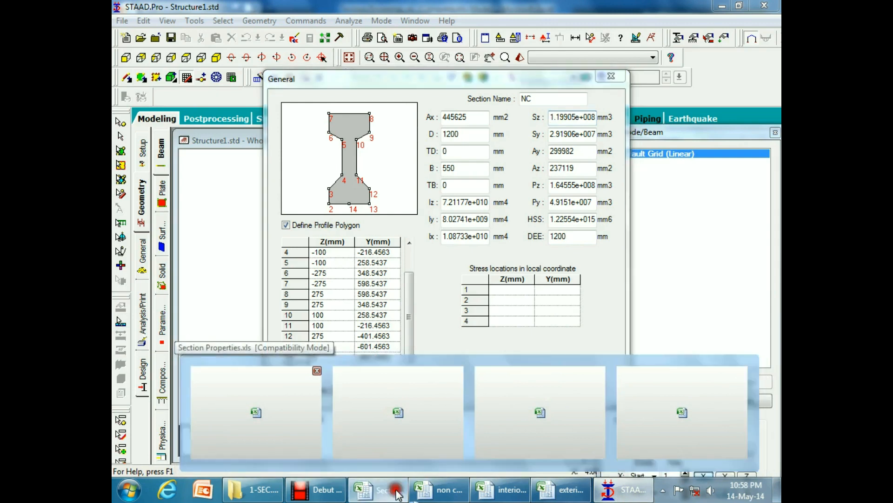
scroll(474, 308, up, 3)
click(413, 280)
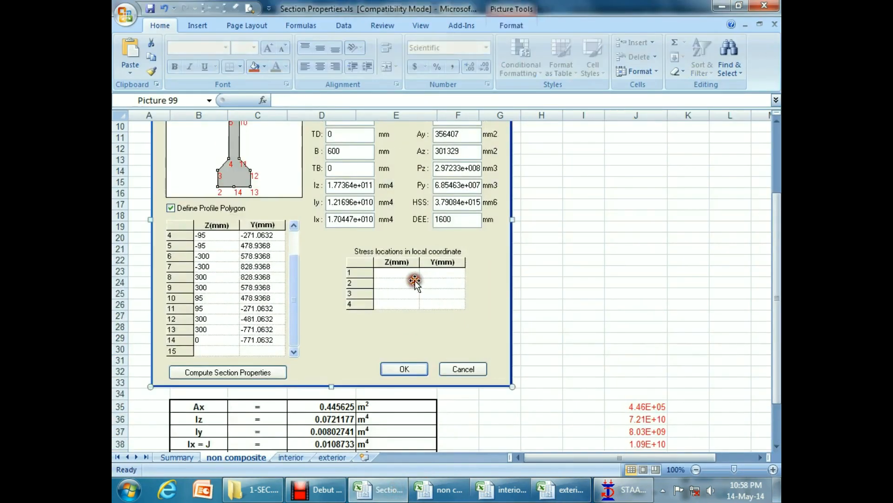
key(Delete)
click(330, 212)
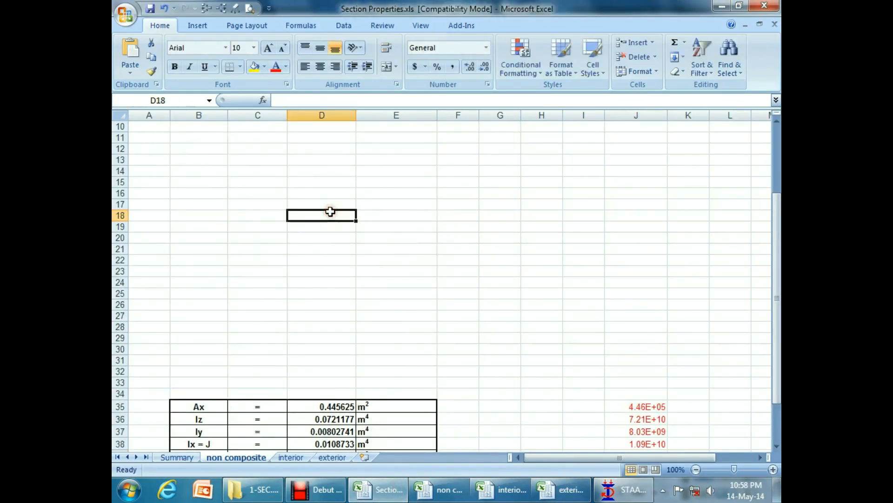
key(ctrl+v)
Crop the pasted screen capture on all four sides to just the General dialog with section NC's properties
ctrl+scroll(395, 256, down, 1)
drag(478, 317, 390, 252)
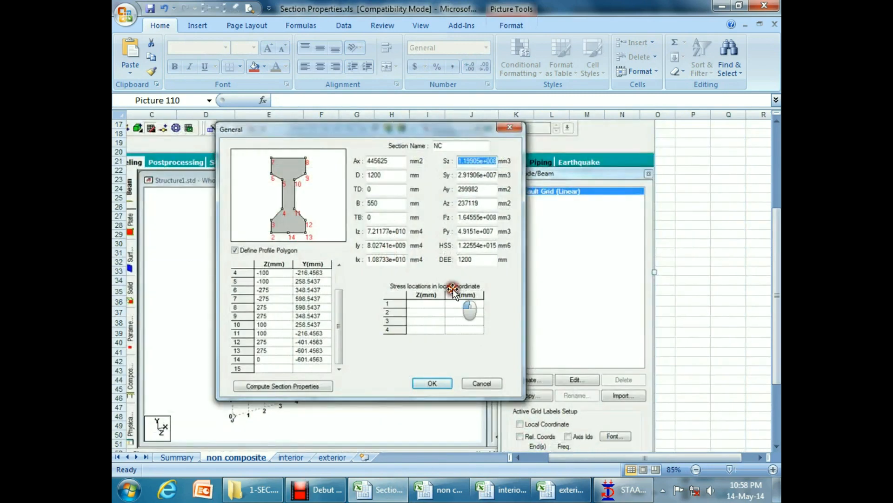
double_click(453, 290)
ctrl+scroll(452, 291, down, 2)
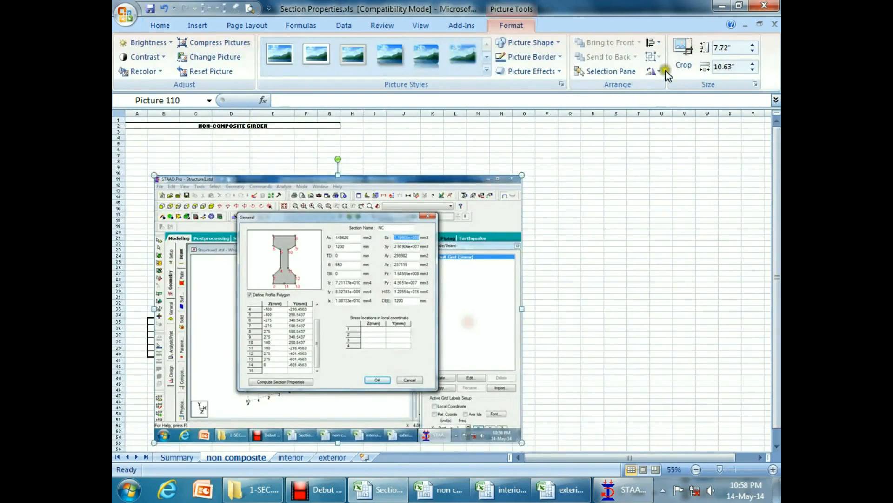
click(684, 56)
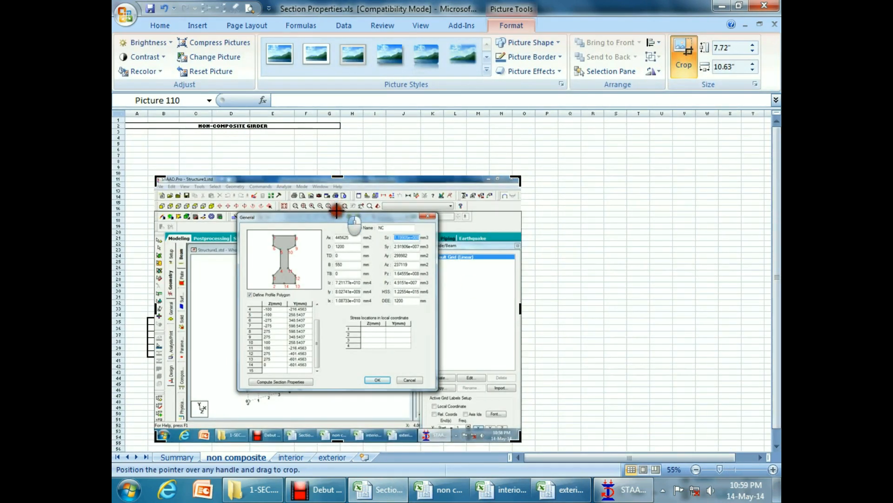
drag(336, 210, 337, 213)
drag(523, 327, 438, 325)
drag(298, 440, 299, 319)
drag(153, 228, 232, 231)
click(458, 233)
Position the cropped section NC picture between the NON-COMPOSITE GIRDER heading and the property table starting in row 35
drag(355, 252, 254, 242)
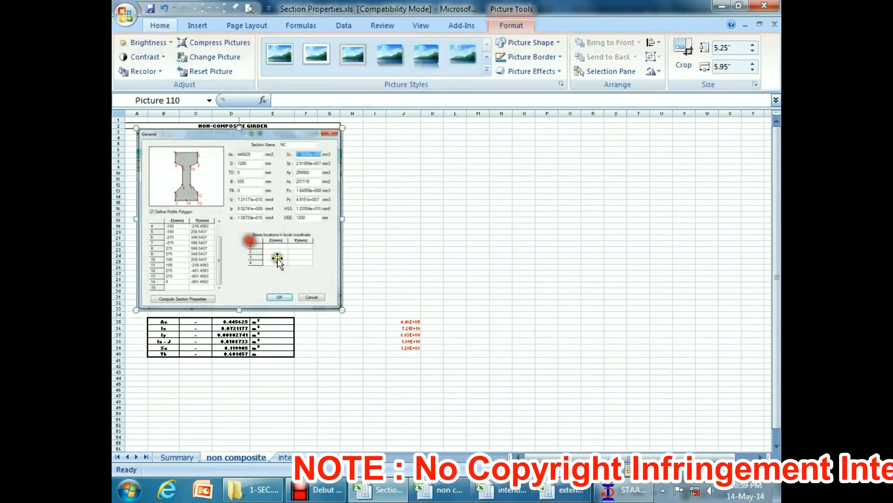
drag(303, 271, 294, 272)
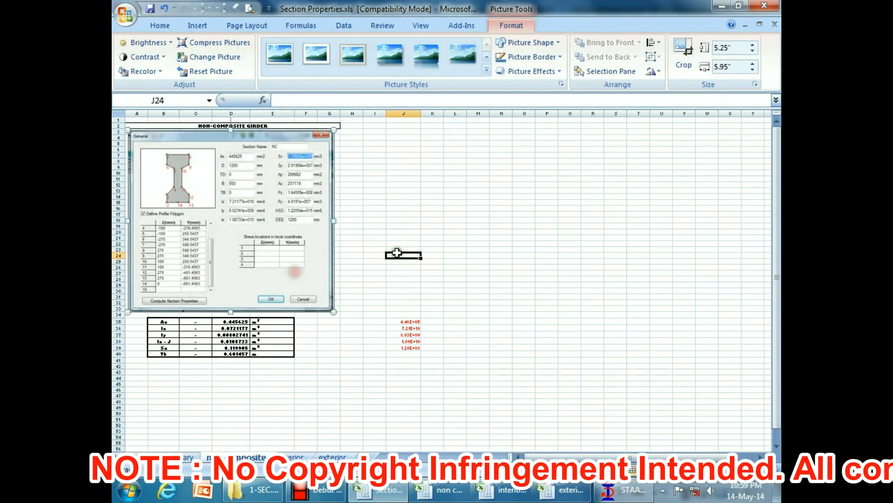
click(397, 253)
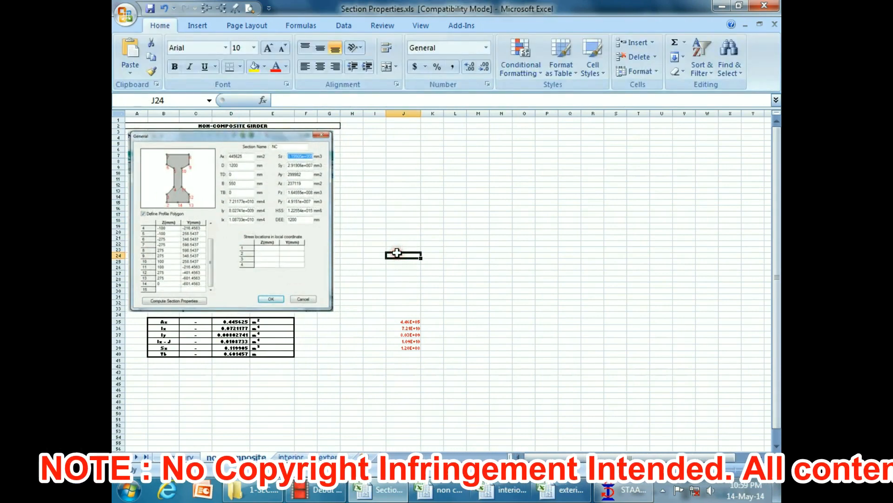
click(396, 226)
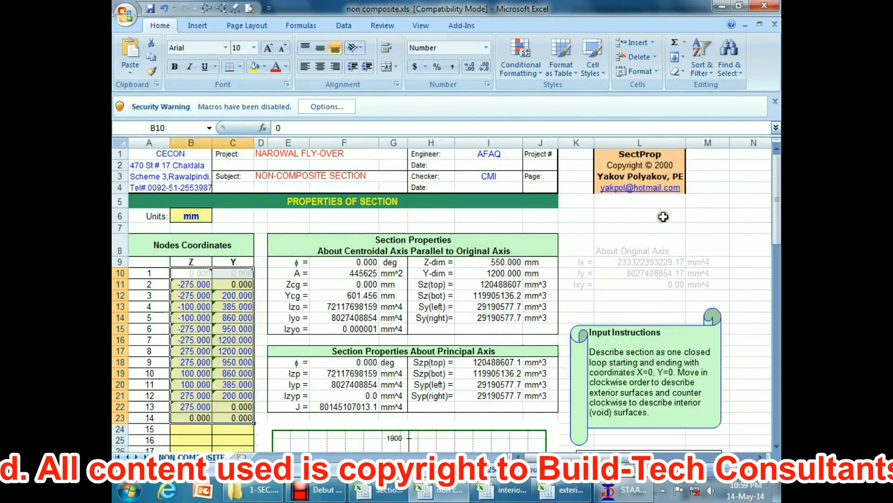
Save the non composite.xls workbook despite the compatibility check and close it
click(663, 217)
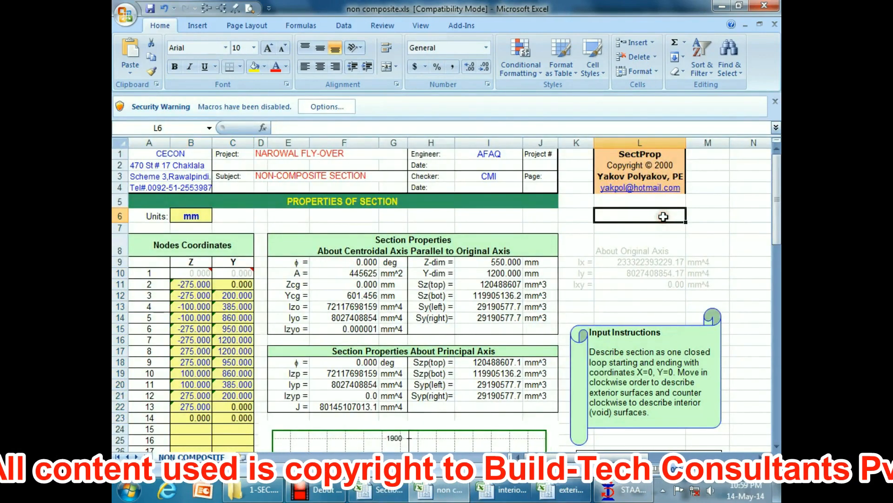
key(ctrl+s)
click(495, 332)
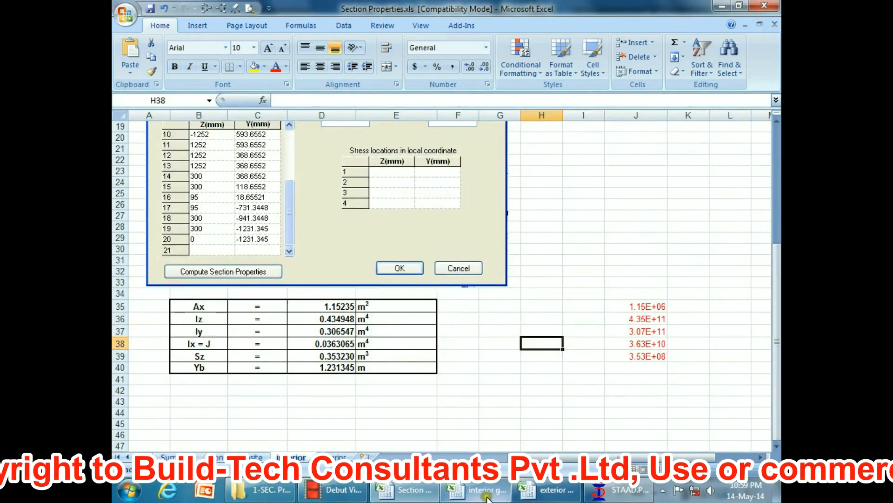
Switch to STAAD.Pro and accept section NC's properties into user-provided table 1
mouse_move(487, 497)
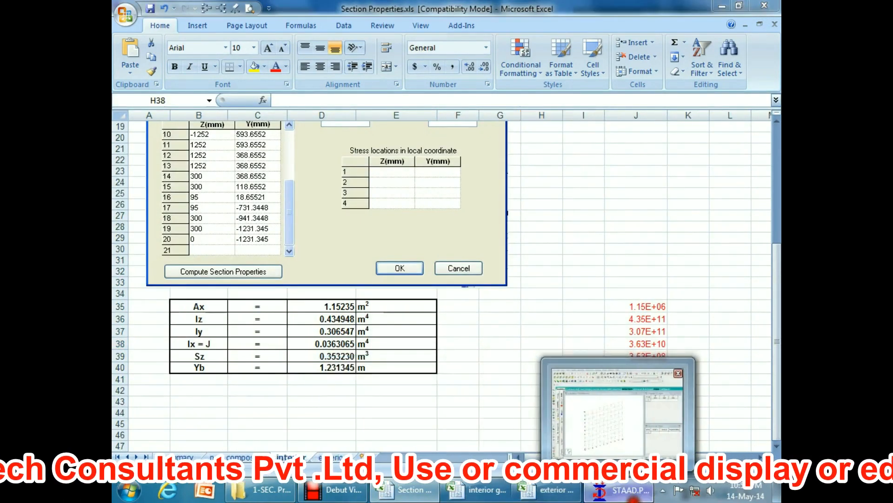
click(619, 489)
click(528, 391)
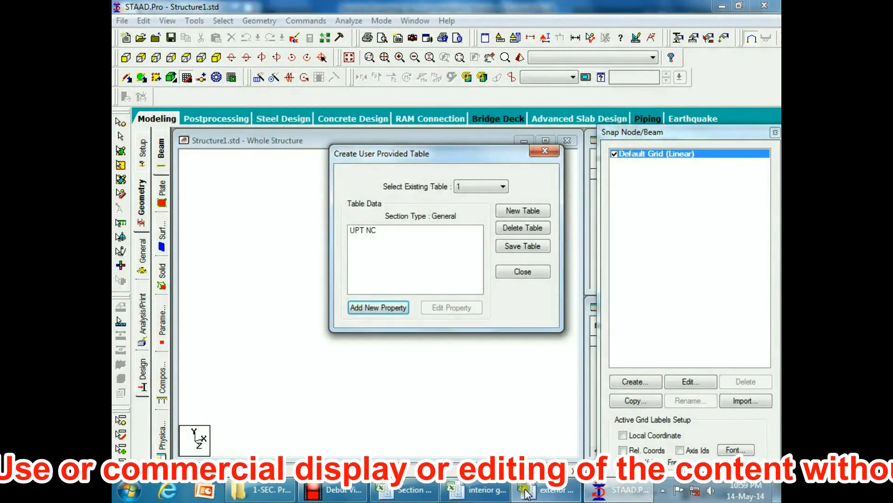
In interior girder.xls, set the girder widths B1 to 550, B2 to 200, B3 to 550 and B4 to 2504 mm
key(alt+Tab)
scroll(442, 398, down, 9)
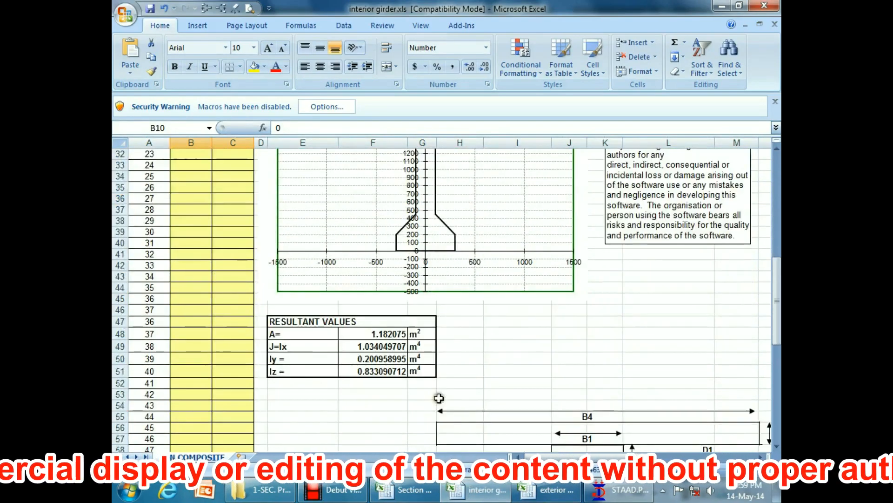
click(420, 329)
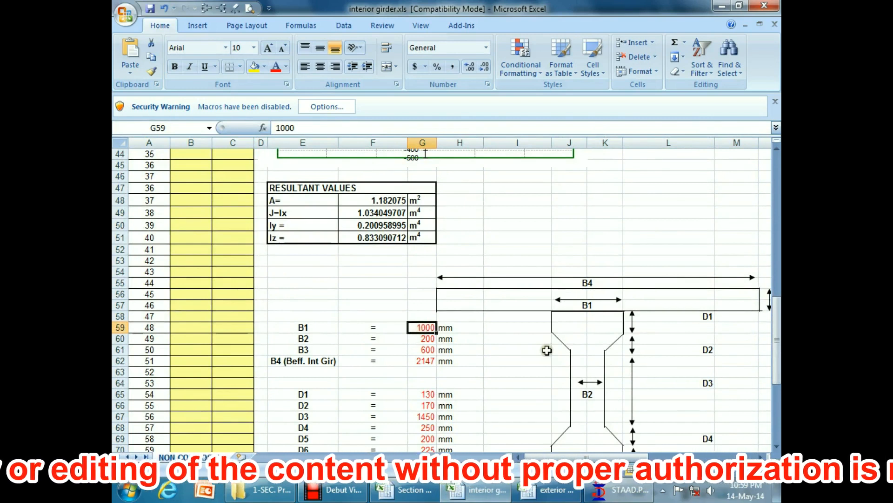
text(550)
key(Return)
text(200)
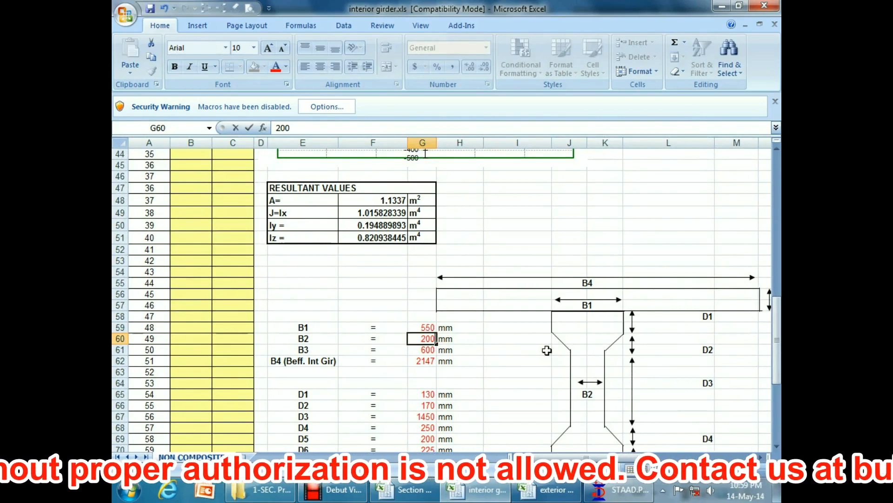
key(Return)
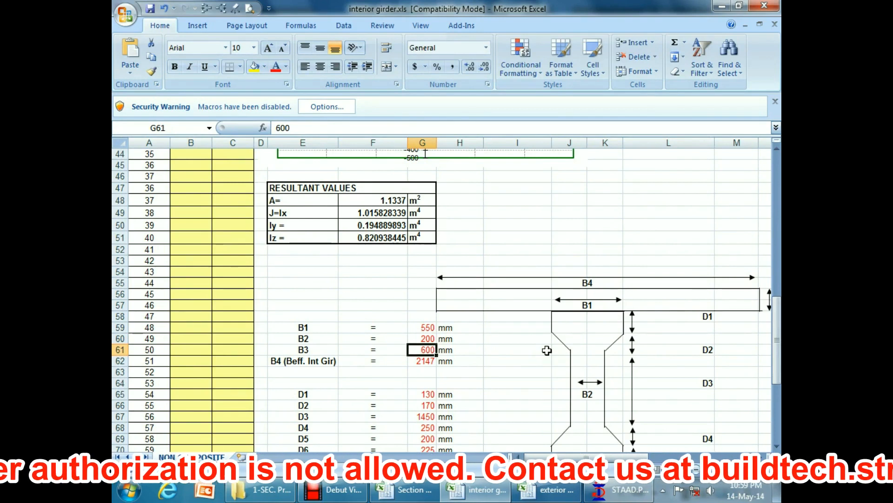
text(550)
key(Return)
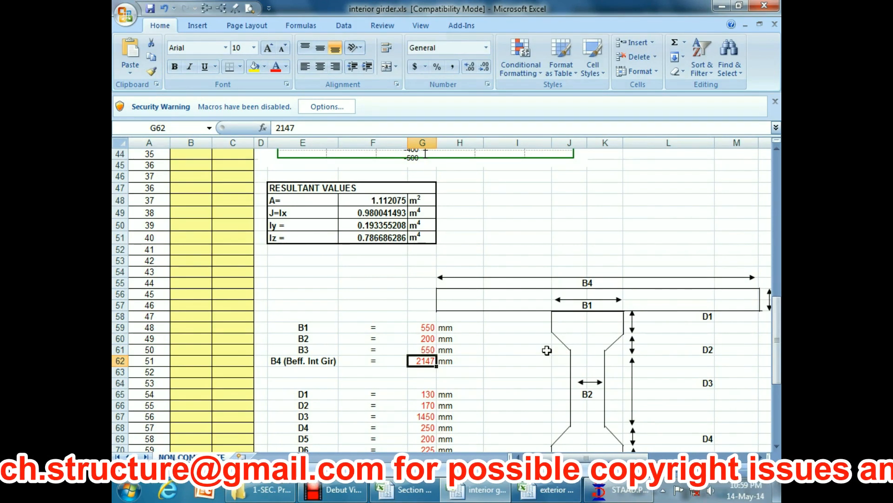
text(250)
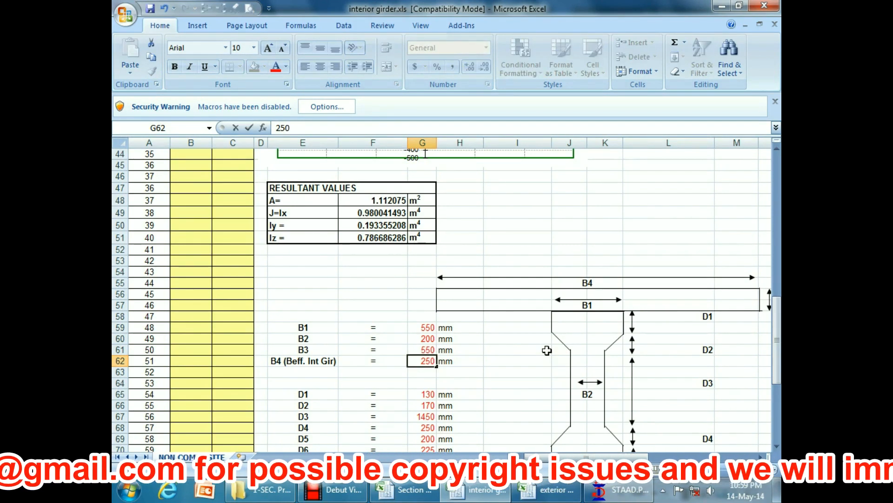
key(Return)
key(Return)
key(Return)
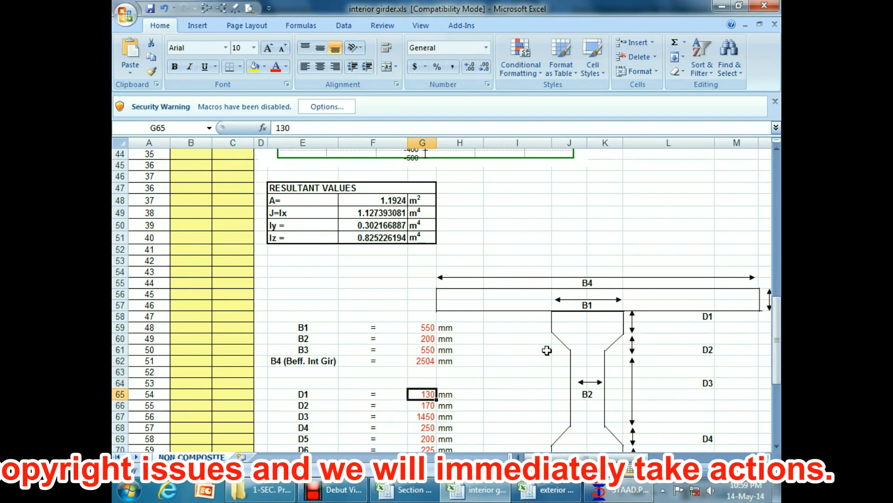
Set the interior girder's depths D1 to 250, D2 to 90, D3 to 475, D4 to 185 and D5 to 200 mm, and save the workbook
text(250)
key(Return)
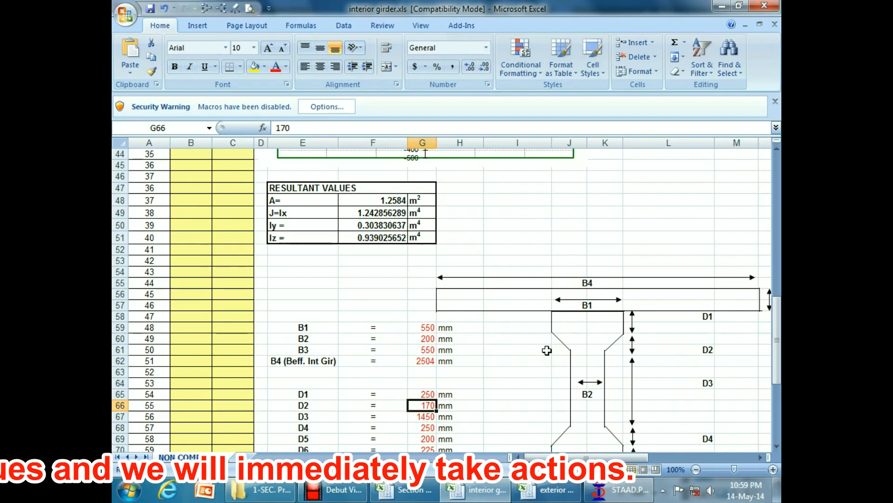
text(90)
key(Return)
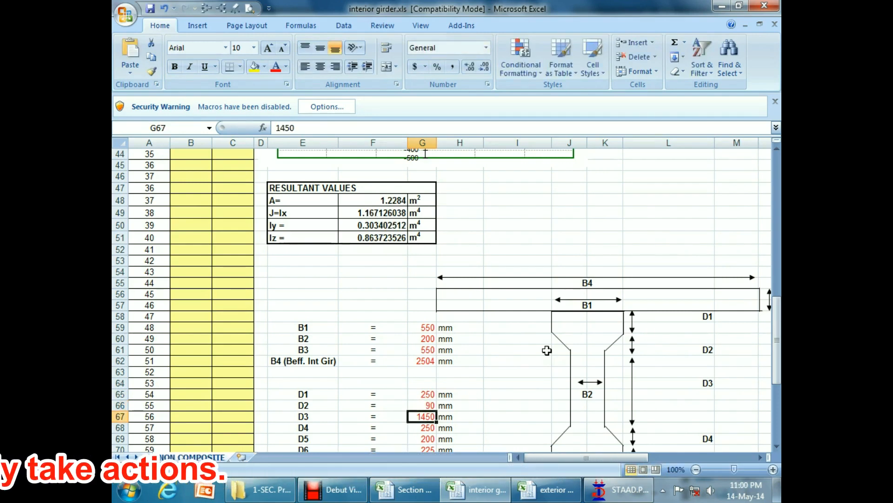
text(47)
key(Return)
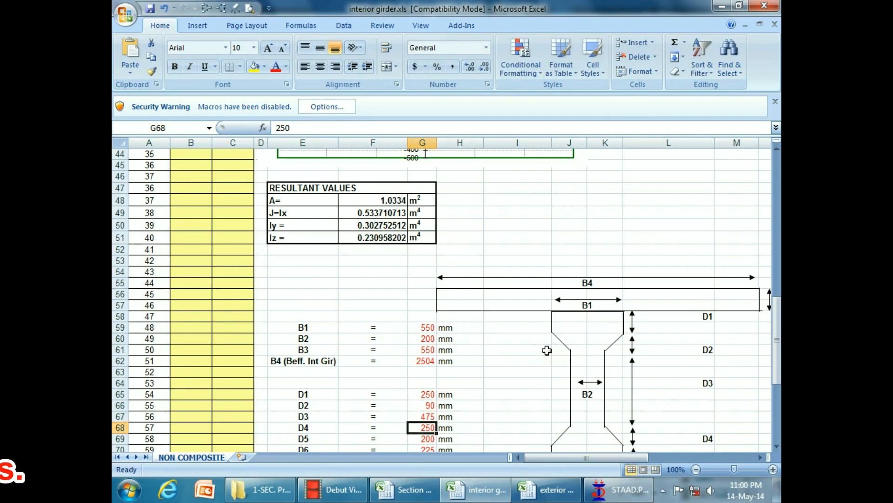
text(185)
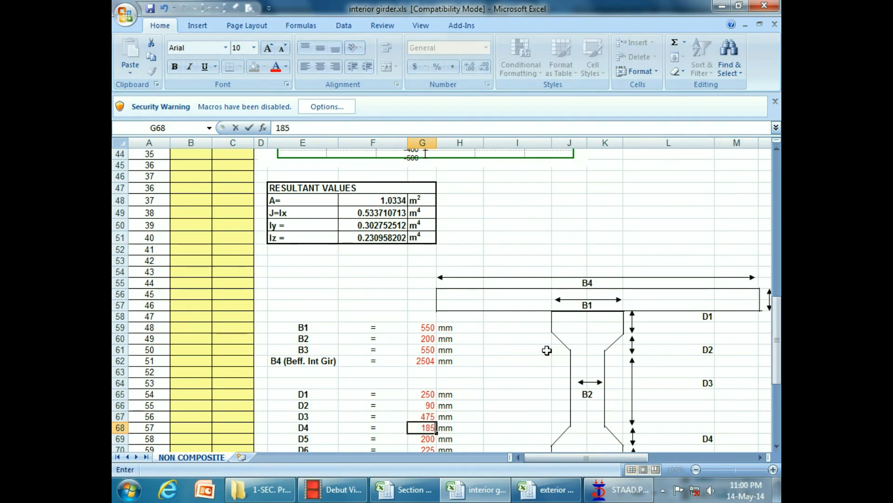
key(Return)
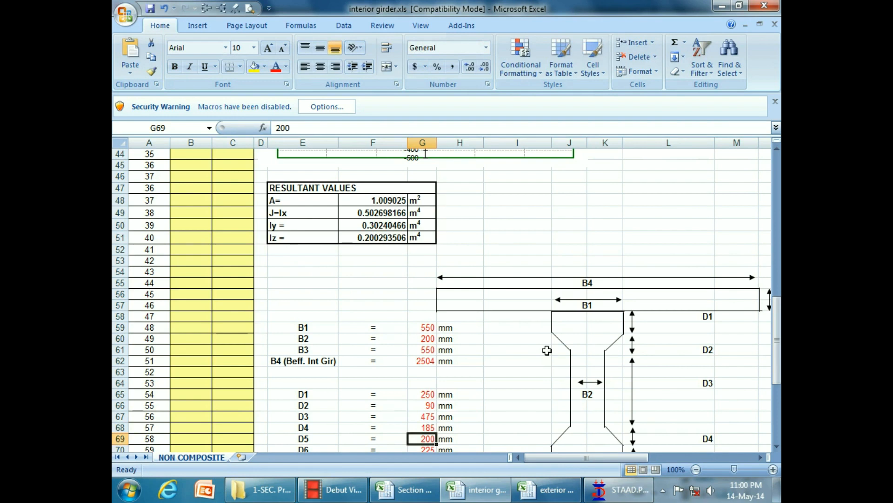
text(2)
key(Return)
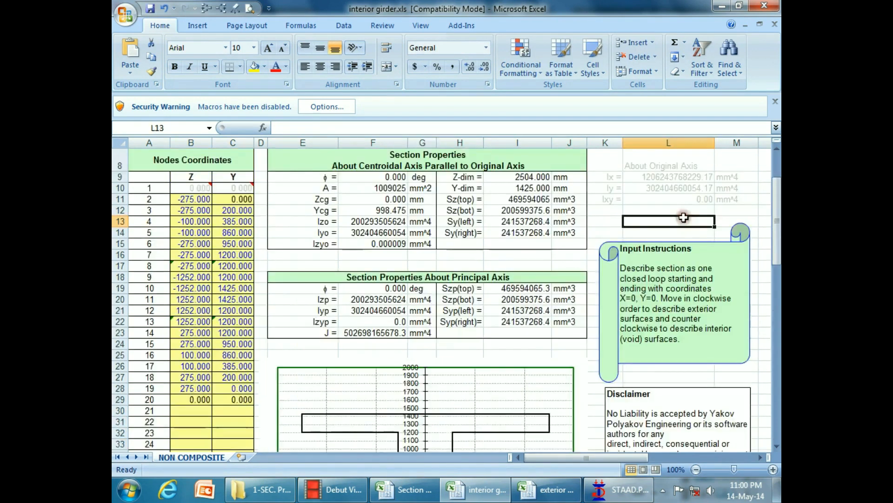
key(ctrl+s)
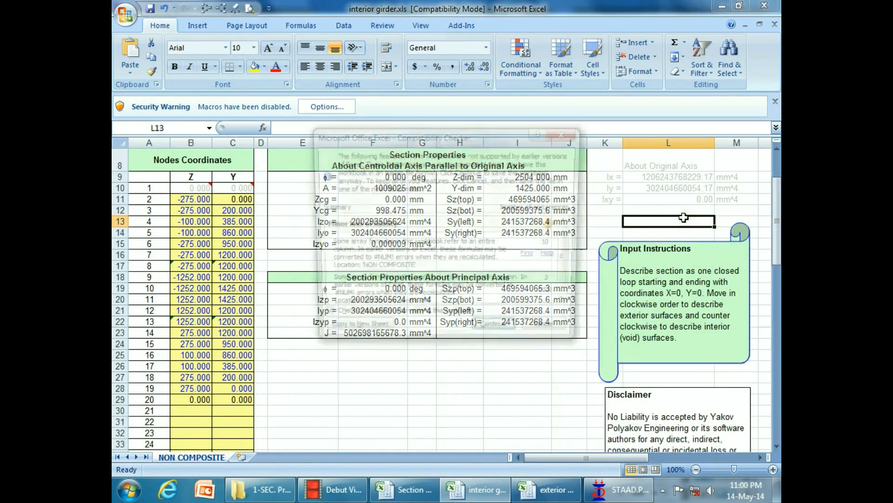
click(500, 333)
Copy the interior girder's Z and Y node coordinates in B10:C29 and switch to STAAD.Pro
drag(188, 188, 247, 403)
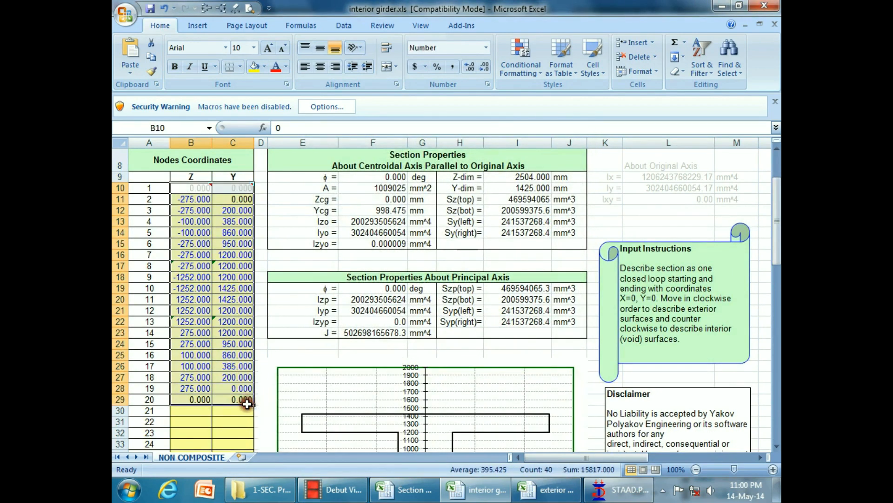
key(ctrl+c)
click(618, 489)
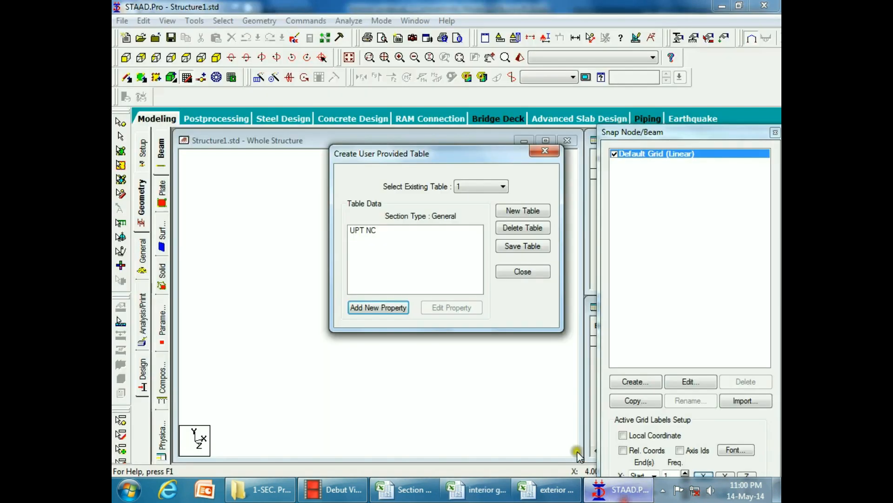
Create a new user-provided table 2 with the GENERAL section type and open a blank property definition in it
click(519, 211)
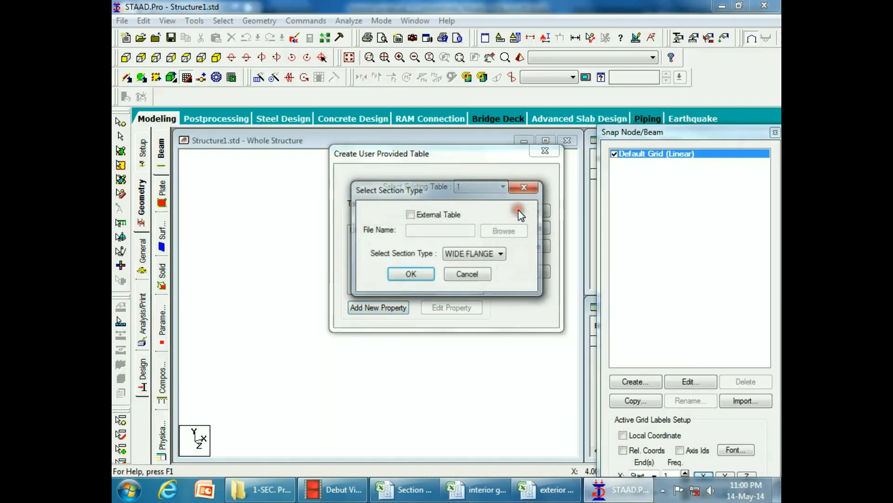
click(501, 254)
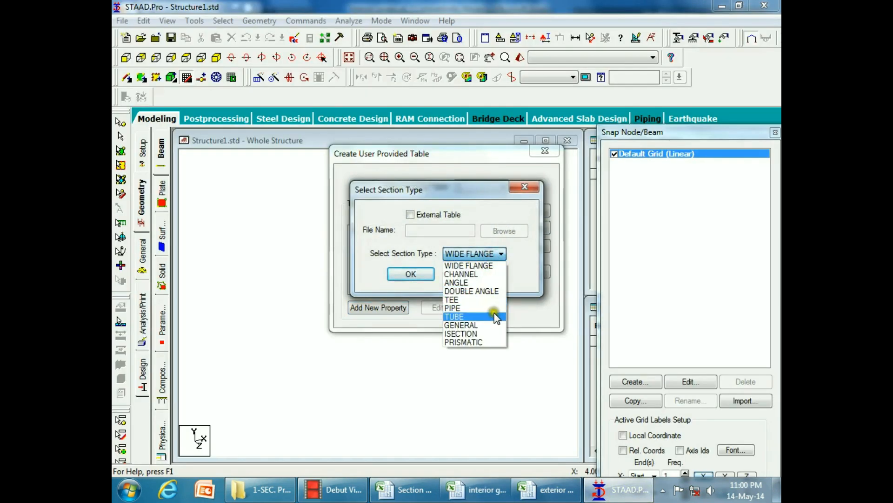
click(496, 325)
click(413, 274)
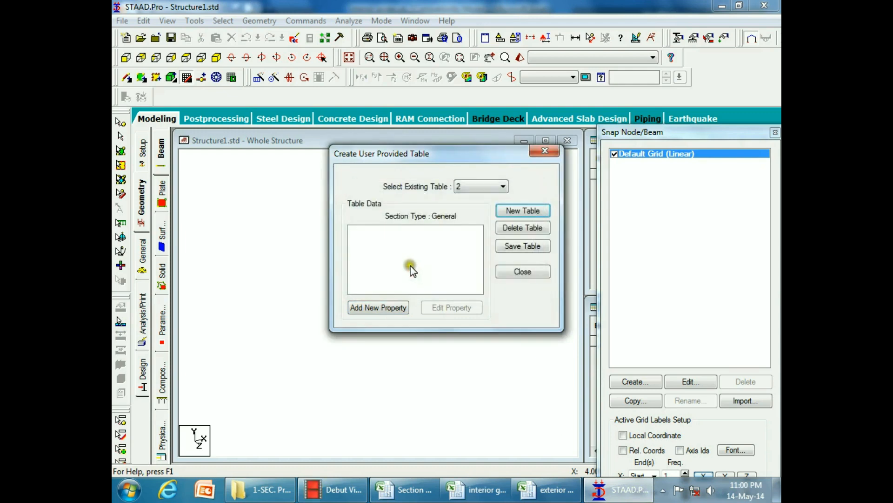
click(401, 308)
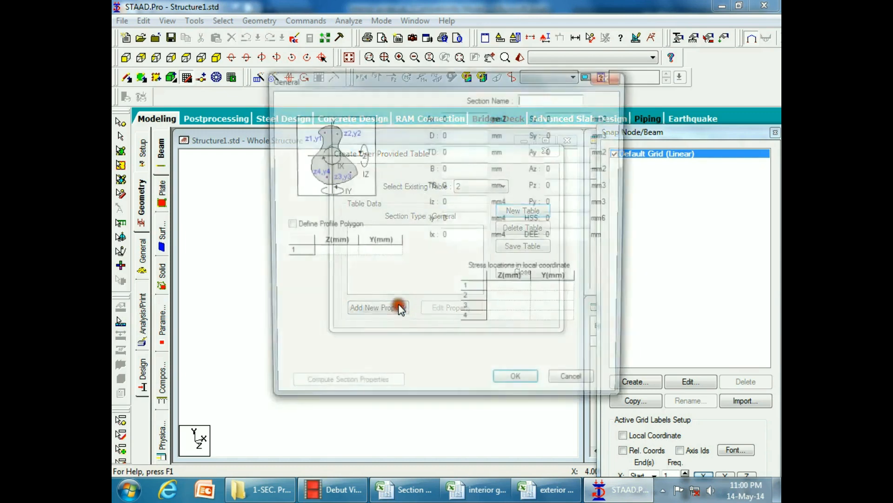
Enable the profile polygon definition and paste the copied Z and Y node coordinates into its coordinate table
click(286, 225)
click(330, 254)
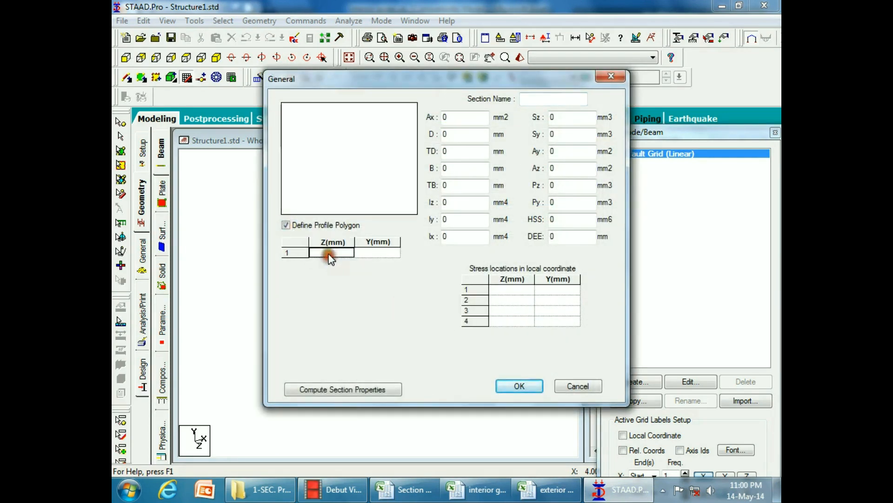
key(ctrl+v)
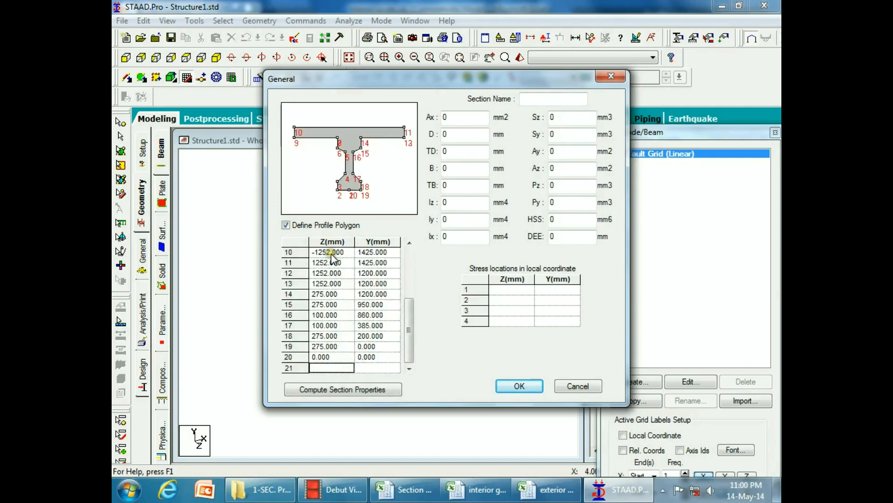
Name the section INT and compute its section properties
click(530, 99)
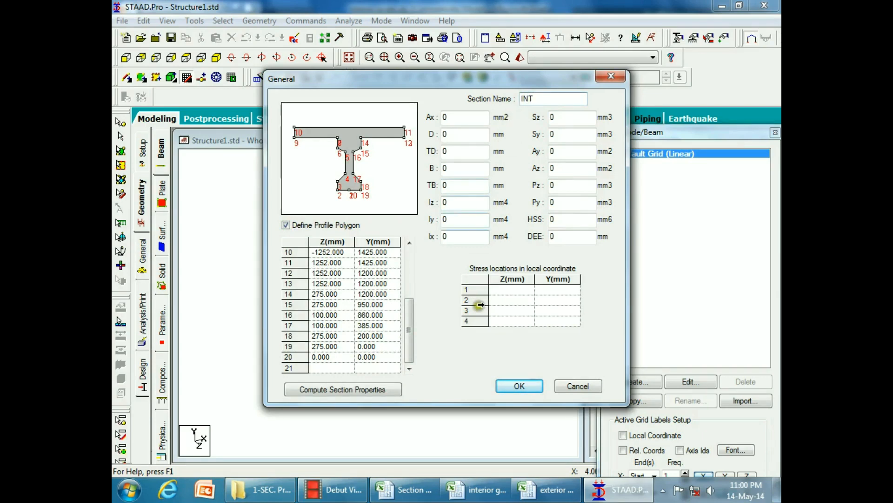
click(370, 390)
click(452, 135)
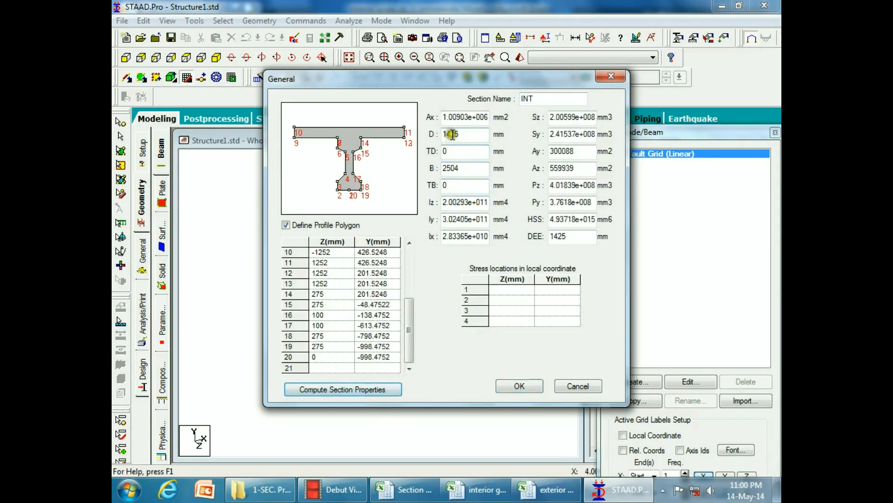
Copy the computed Ax and Iz values into cells J35 and J36 of the interior sheet in Section Properties.xls
drag(443, 120, 538, 128)
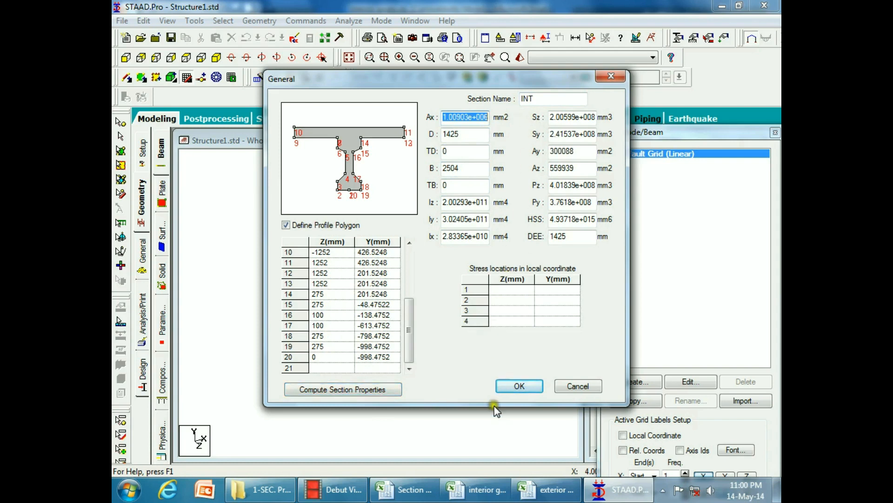
click(405, 489)
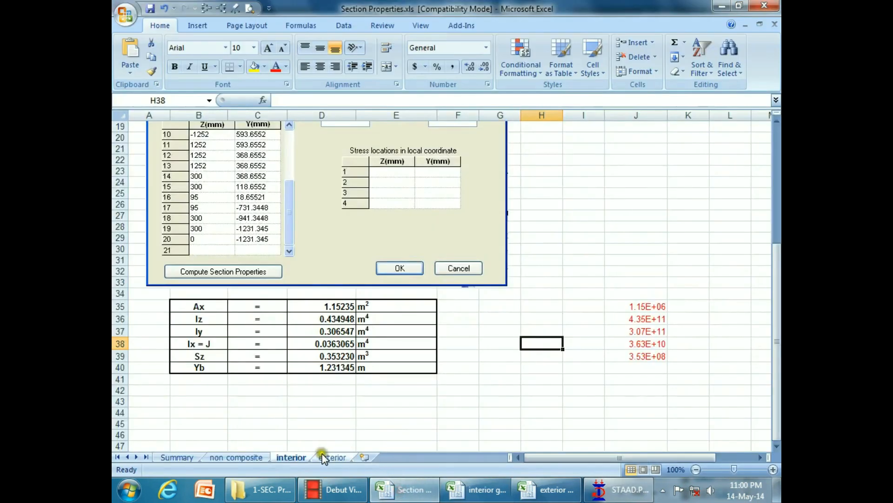
click(641, 308)
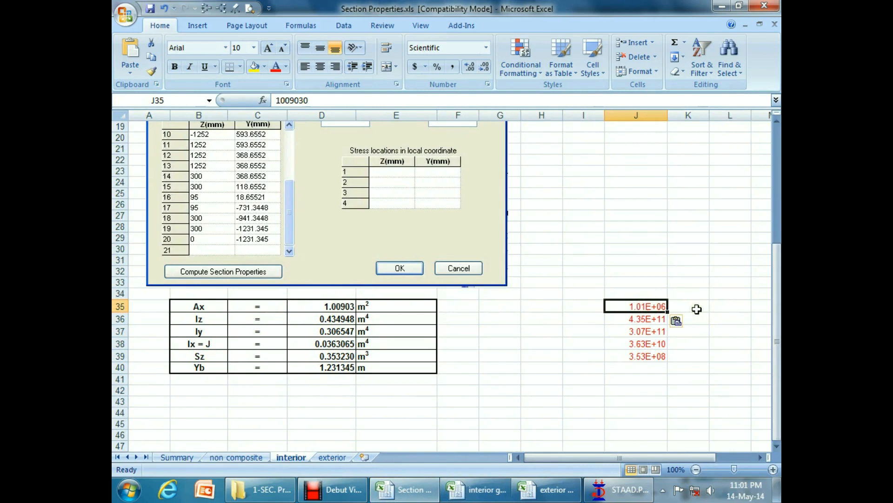
click(623, 494)
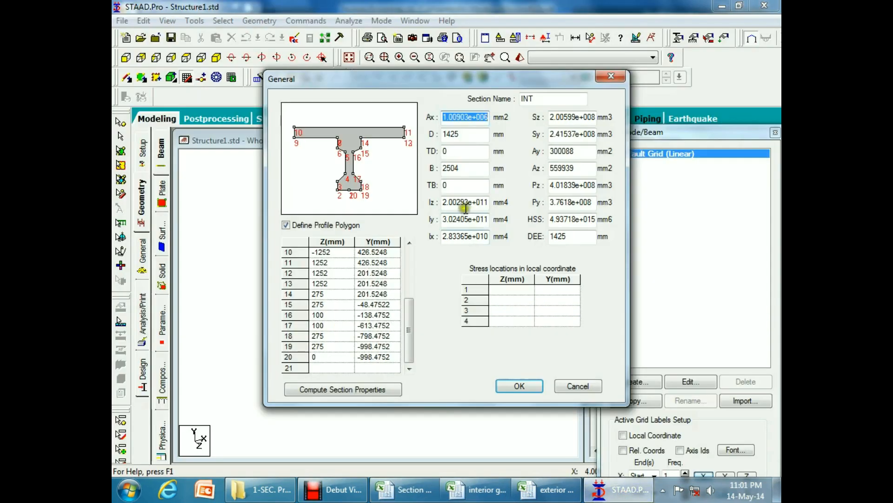
drag(446, 201, 533, 202)
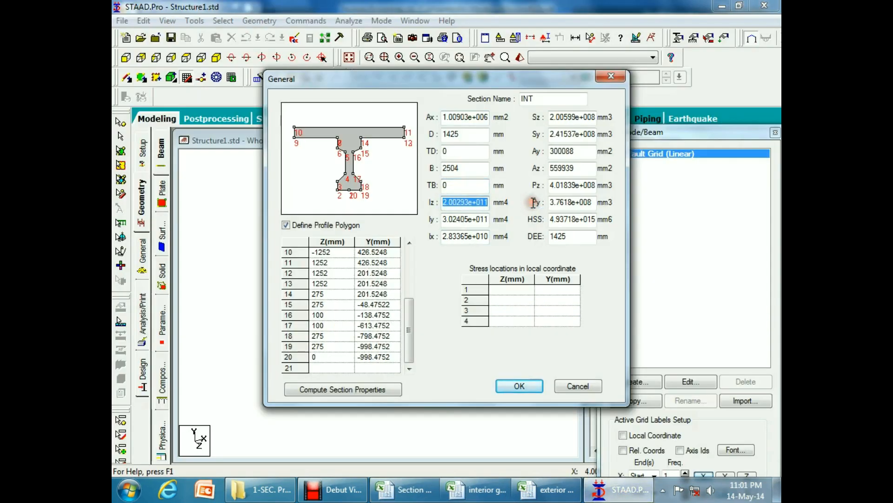
click(405, 486)
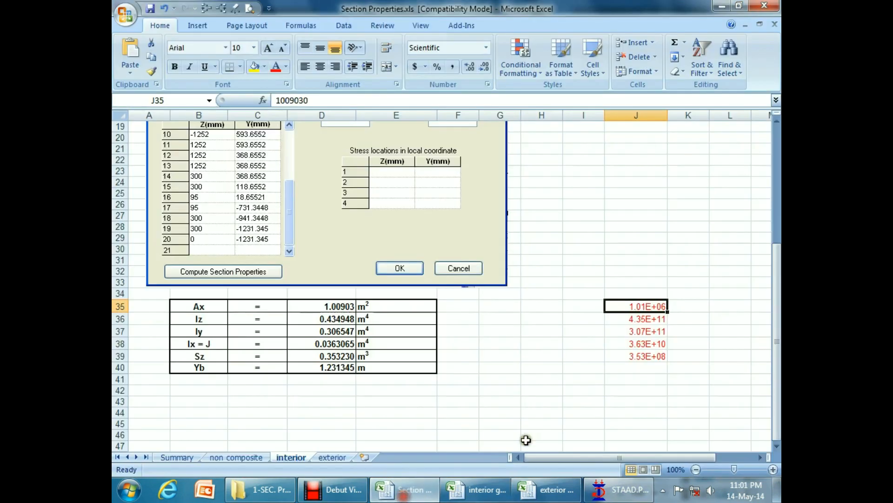
click(642, 318)
key(ctrl+v)
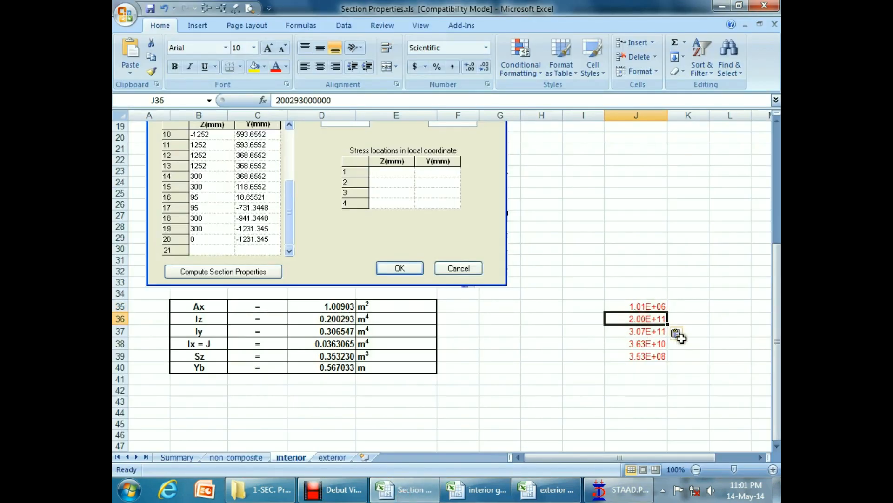
Copy the computed Iy and Ix values from STAAD.Pro into cells J37 and J38 of the interior sheet
click(619, 489)
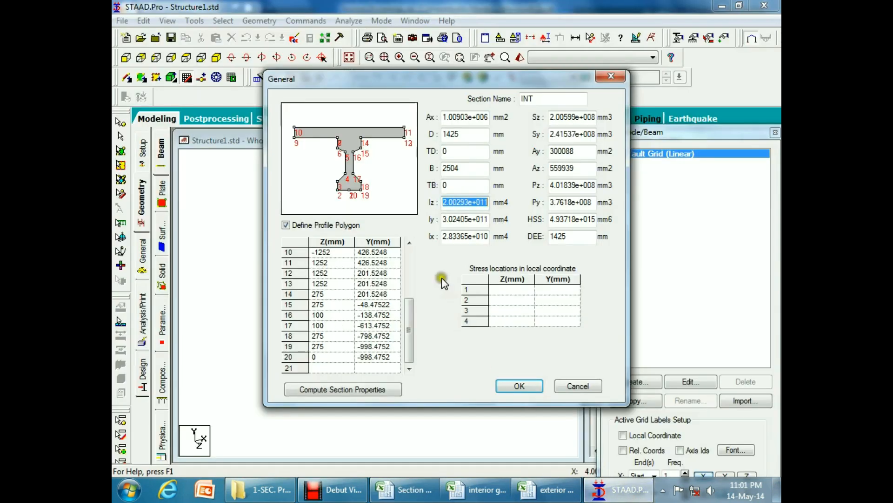
drag(443, 219, 492, 220)
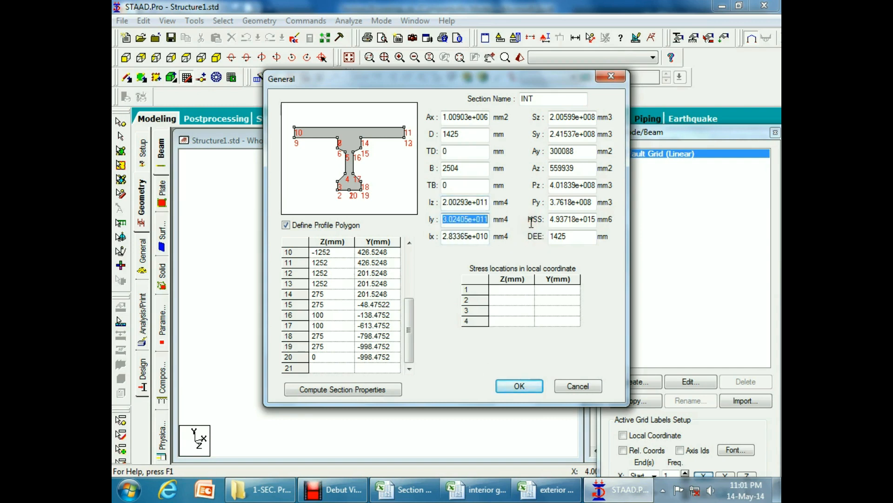
click(401, 488)
click(636, 331)
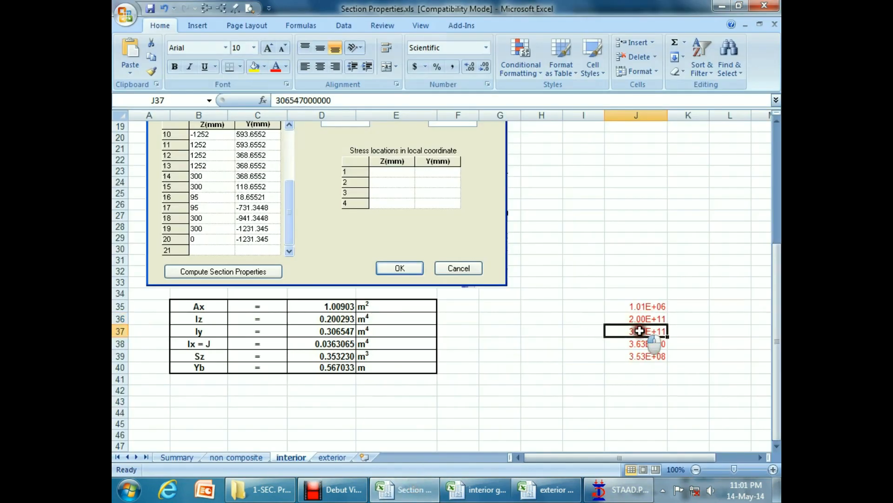
key(ctrl+v)
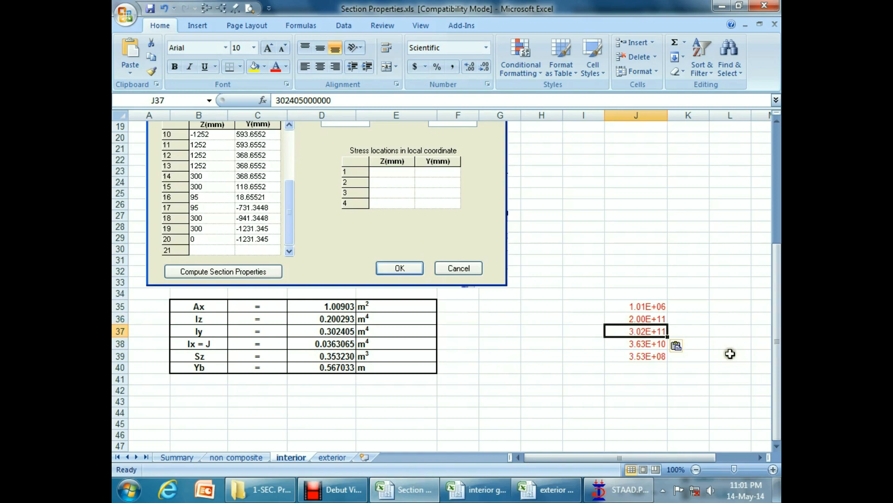
click(619, 489)
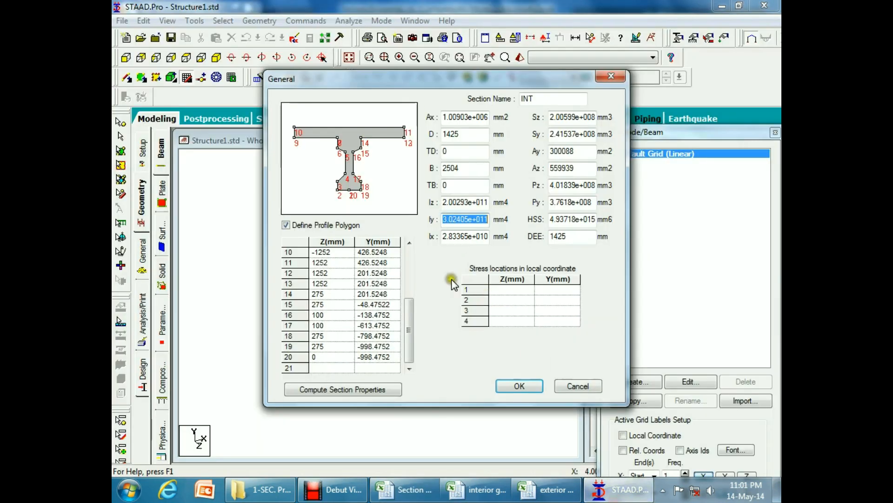
drag(443, 235, 501, 235)
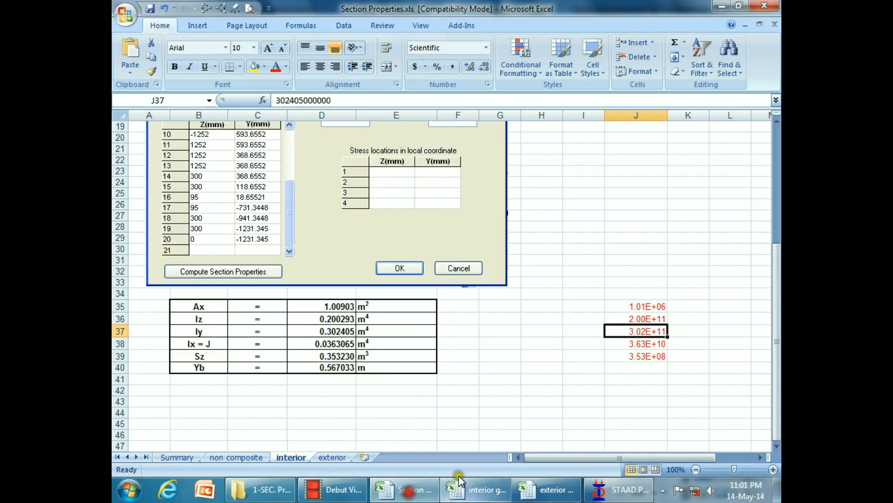
click(400, 489)
click(658, 344)
key(ctrl+v)
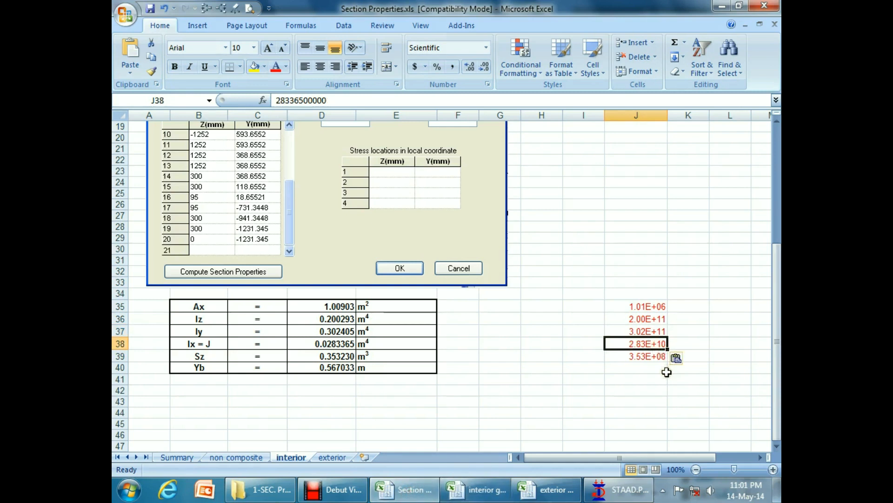
Copy the computed Sz value from STAAD.Pro into cell J39 of the interior sheet
click(621, 489)
double_click(553, 119)
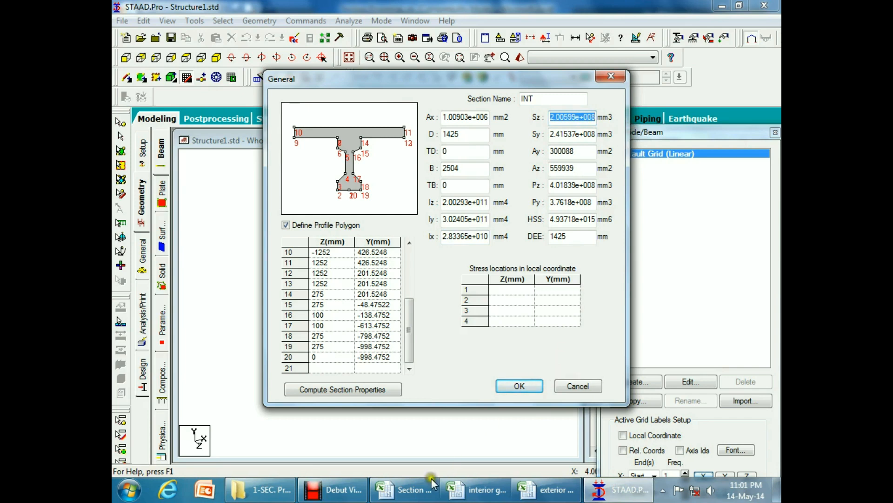
click(404, 489)
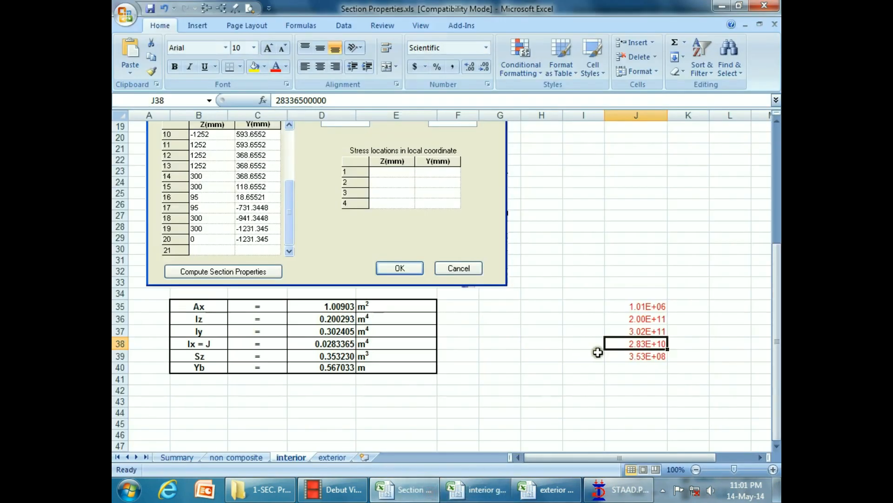
click(634, 355)
text(200599000)
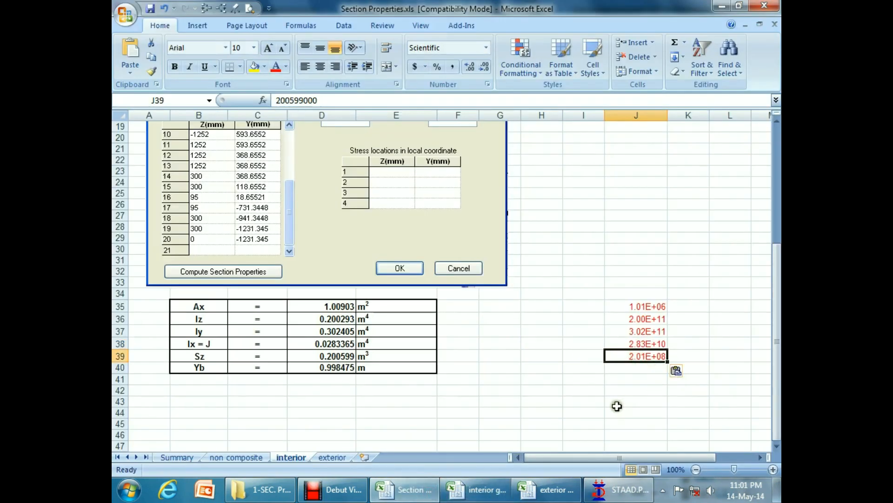
click(617, 404)
Capture the computed INT section dialog in STAAD.Pro as an image and return to Section Properties.xls
click(475, 489)
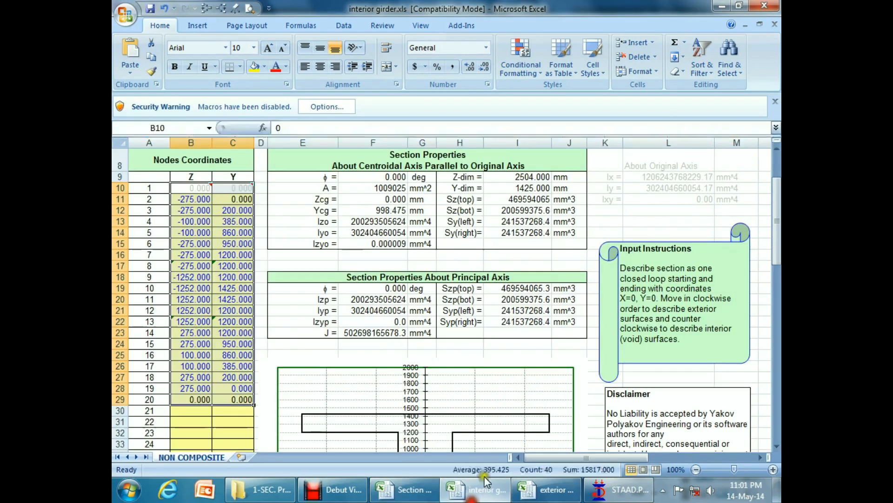
click(619, 489)
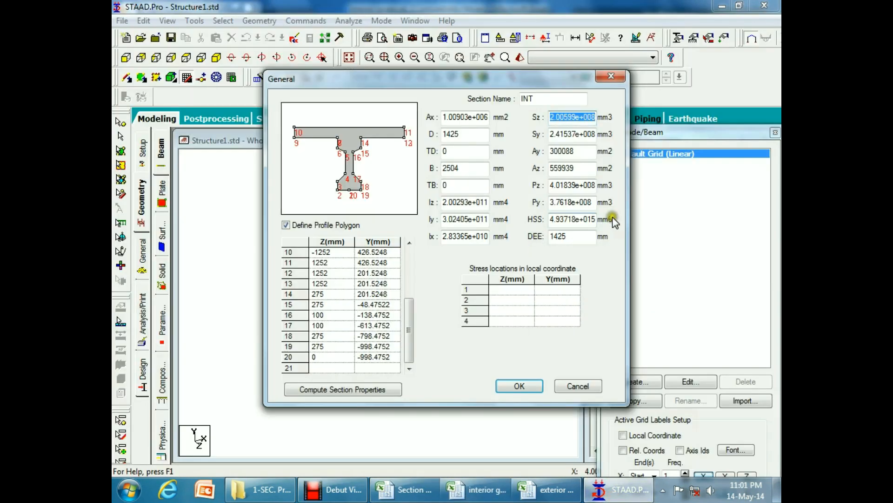
click(567, 98)
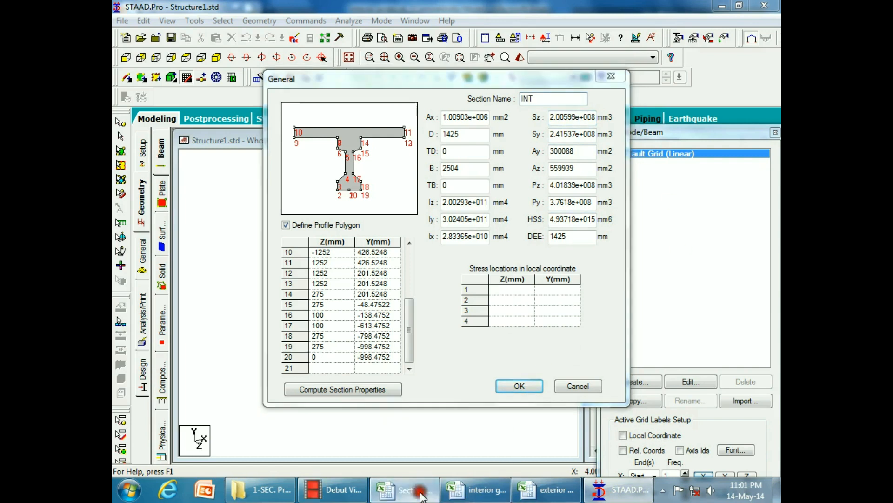
key(alt+Tab)
Delete the old section properties picture from the interior sheet
click(425, 231)
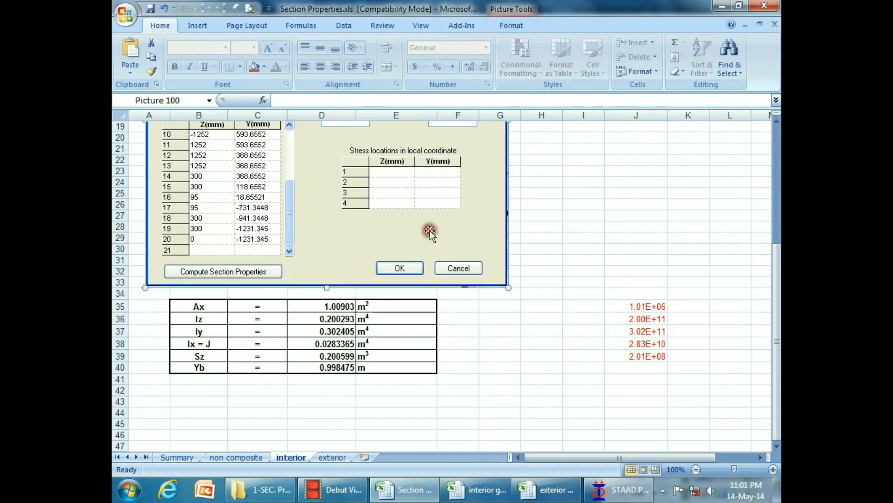
key(Delete)
scroll(430, 233, up, 5)
scroll(430, 233, up, 1)
Try to paste the captured dialog image at cell D9 of the interior sheet
click(325, 215)
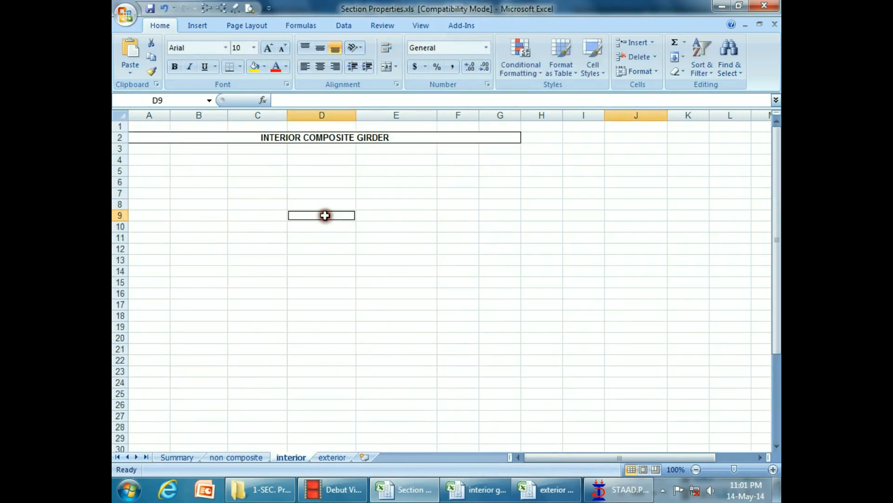
key(ctrl+v)
click(324, 215)
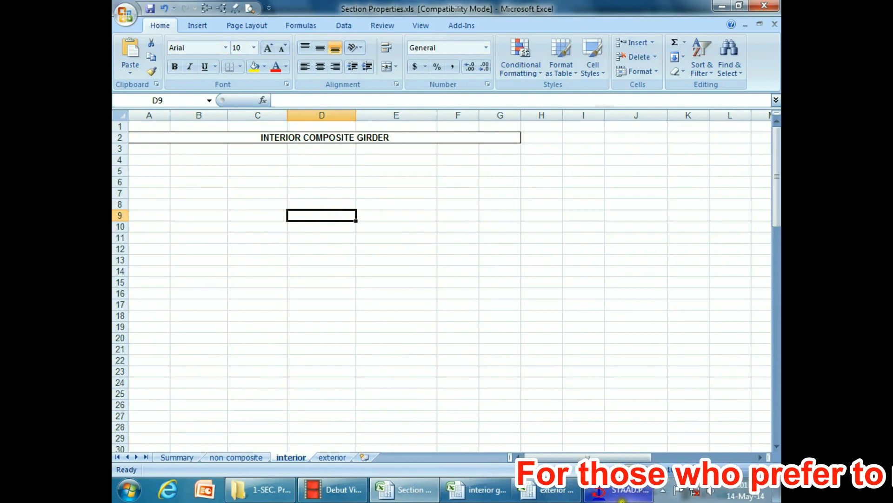
Capture the INT section dialog in STAAD.Pro again and paste the image into the interior sheet of Section Properties.xls
key(alt+Tab)
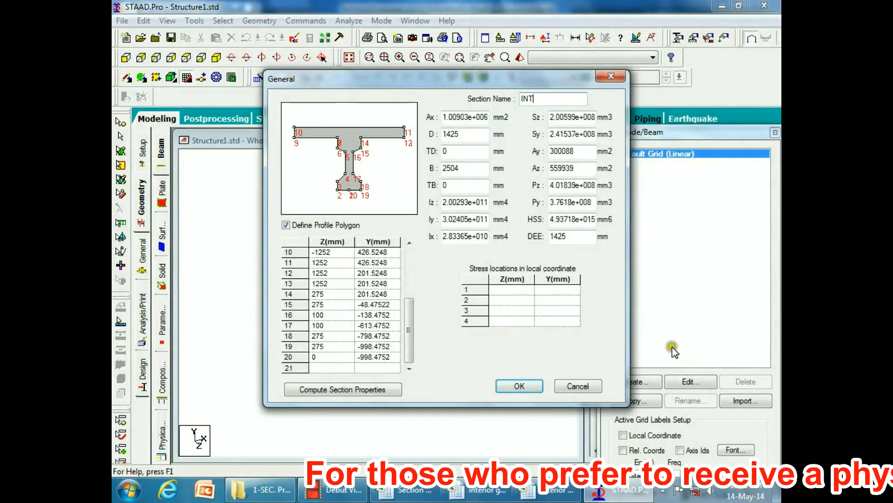
click(469, 500)
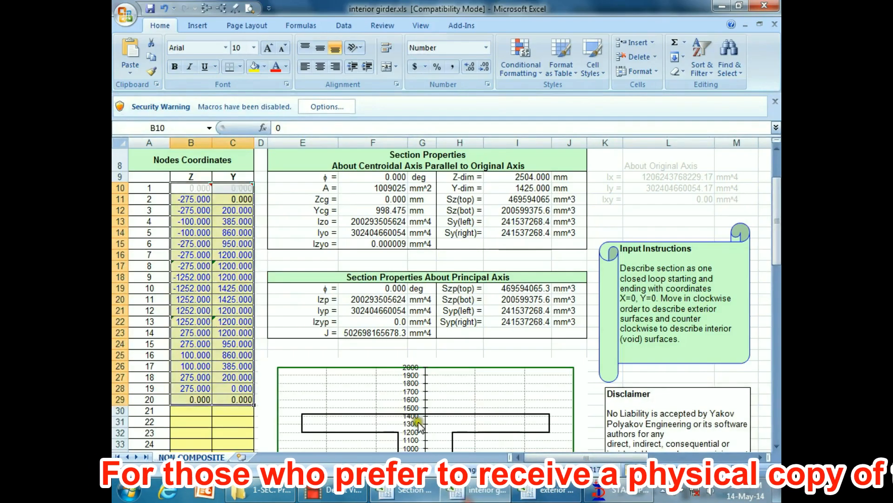
click(419, 496)
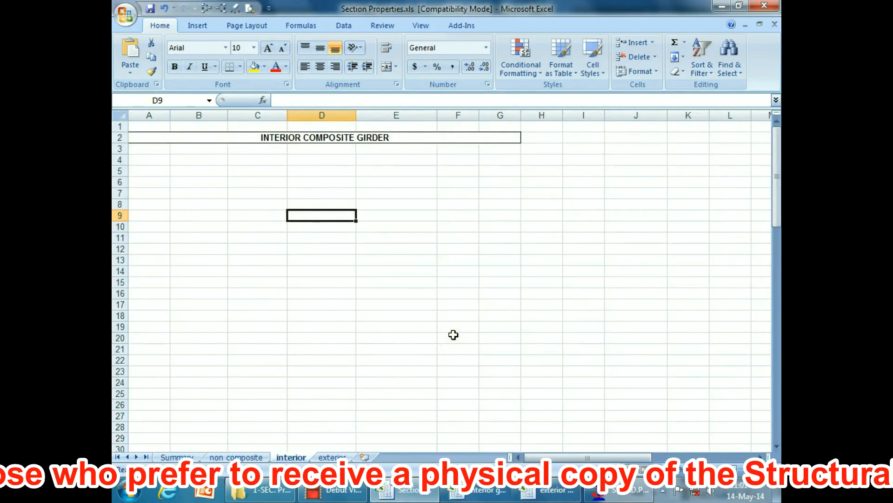
key(ctrl+v)
ctrl+scroll(454, 335, down, 1)
drag(454, 335, 425, 325)
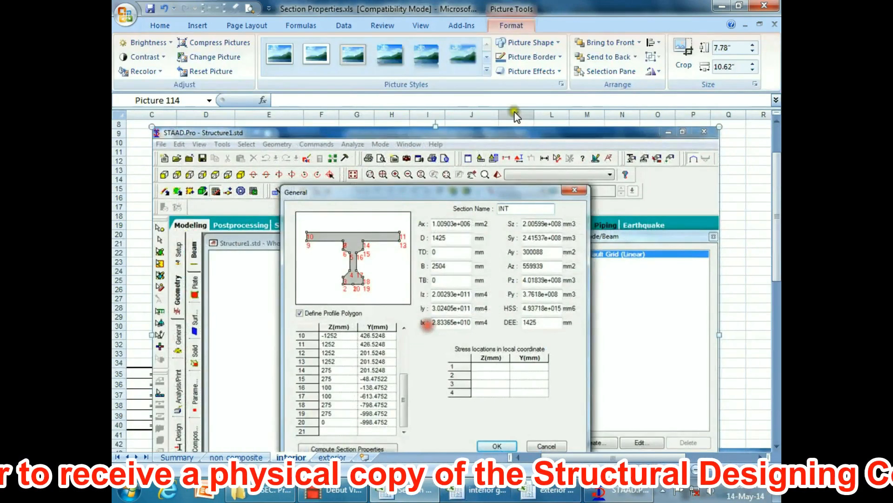
Crop the pasted screenshot on all four sides down to the General section dialog
drag(437, 132, 439, 184)
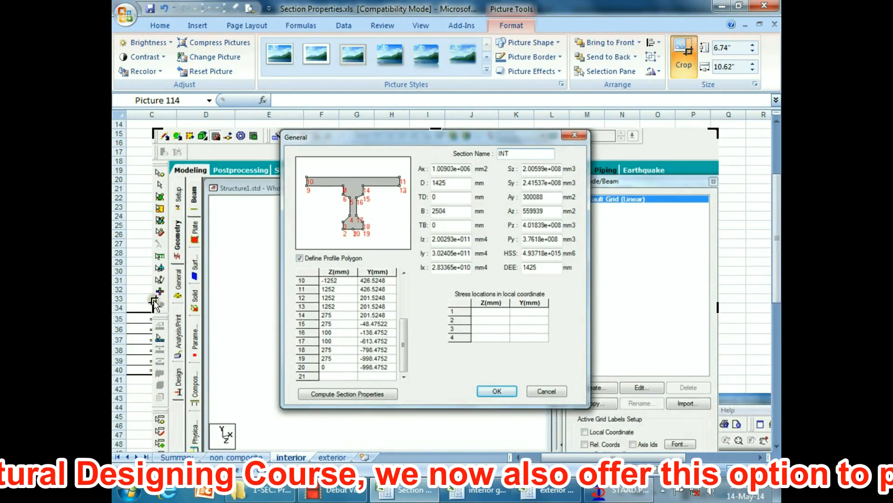
drag(153, 305, 278, 302)
scroll(270, 304, down, 2)
drag(494, 435, 494, 353)
drag(715, 220, 587, 213)
click(618, 230)
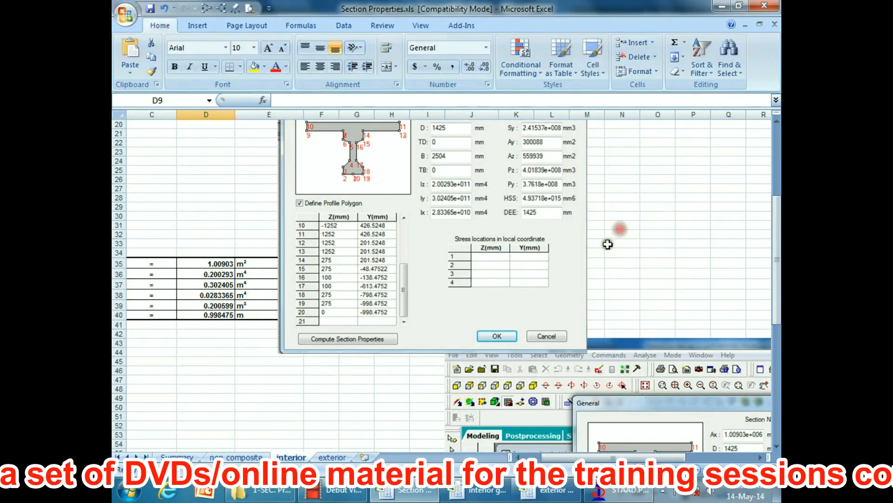
Move the cropped picture directly below the INTERIOR COMPOSITE GIRDER heading, above the properties table
scroll(609, 241, up, 7)
drag(467, 381, 311, 282)
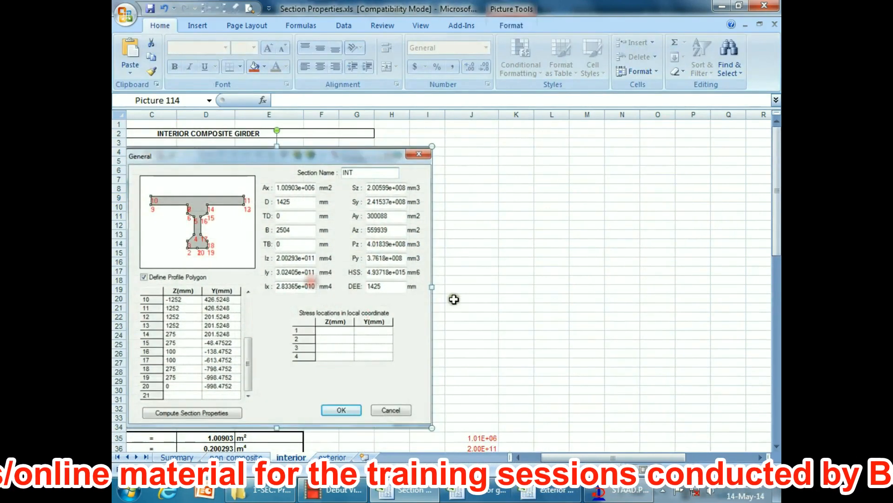
mouse_move(403, 293)
mouse_down()
mouse_move(392, 285)
mouse_move(403, 289)
mouse_up()
click(489, 289)
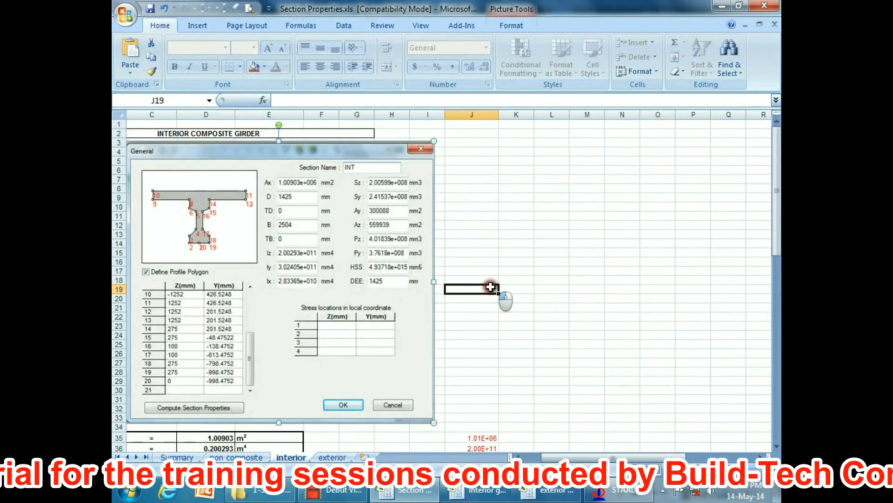
Save the interior girder.xls workbook and close it
scroll(489, 285, down, 2)
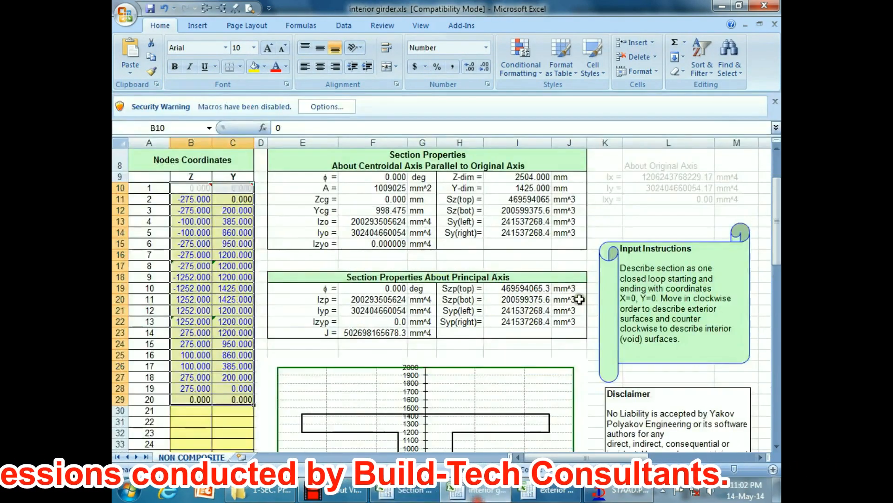
click(650, 222)
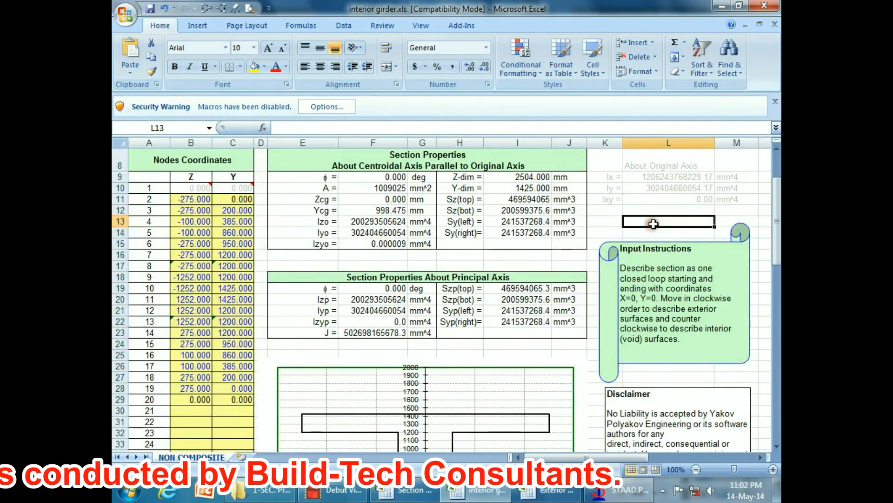
key(ctrl+s)
click(498, 334)
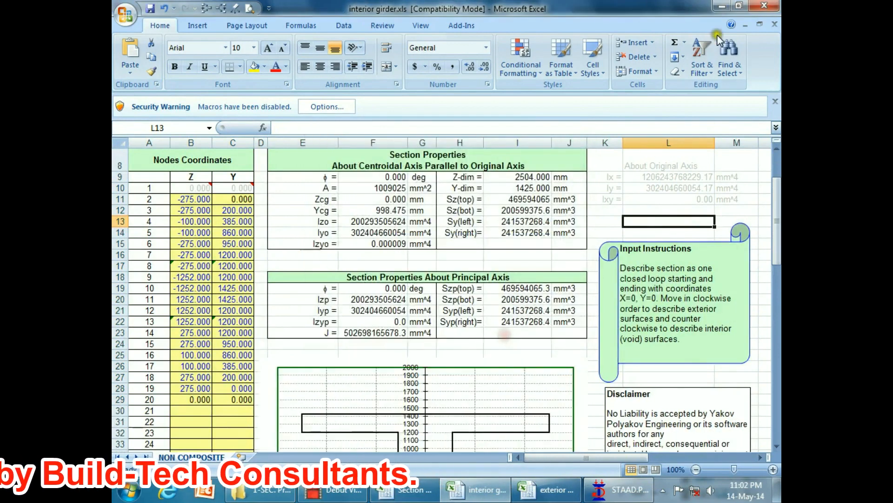
click(765, 5)
Bring up the exterior sheet of Section Properties.xls, and accept the INT section definition in STAAD.Pro
click(684, 347)
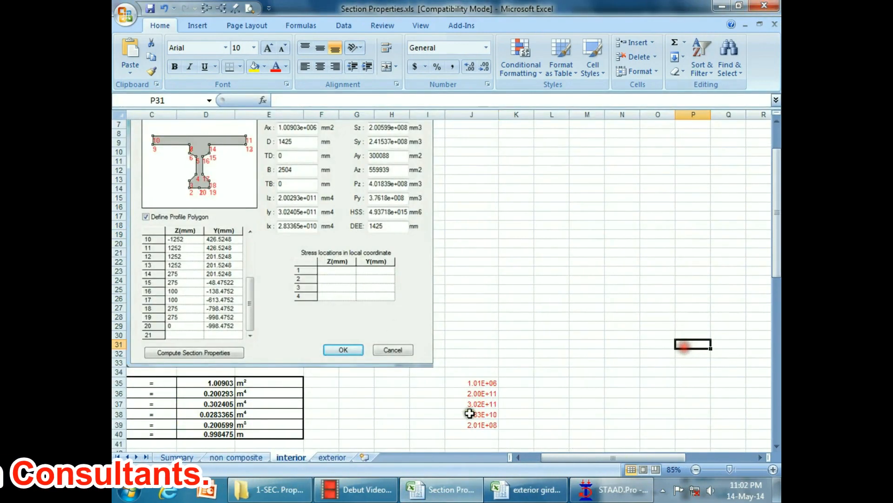
click(331, 458)
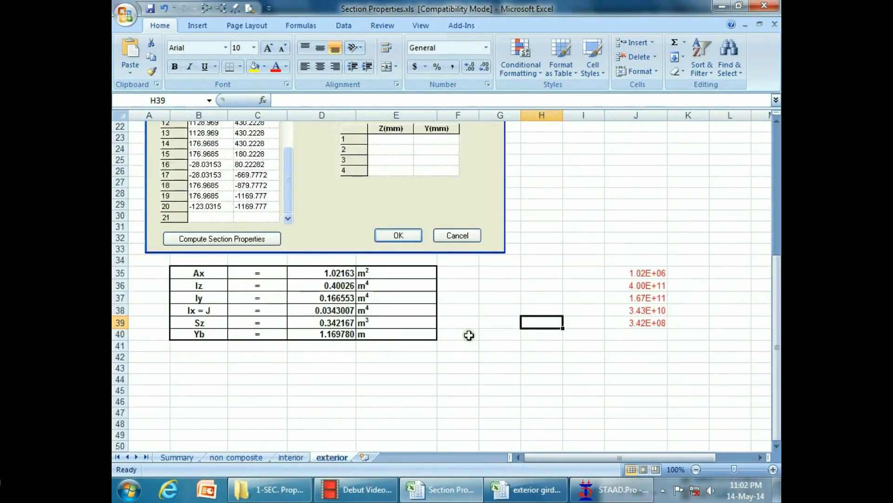
scroll(469, 333, up, 1)
click(584, 496)
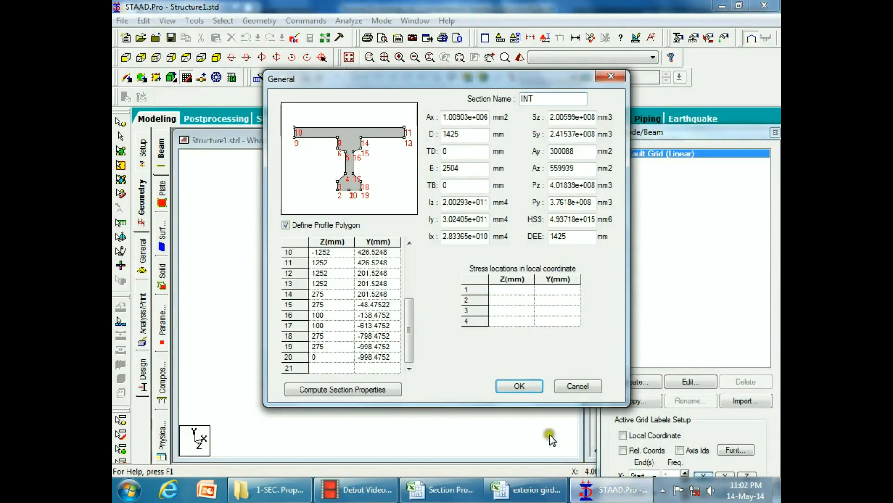
click(519, 385)
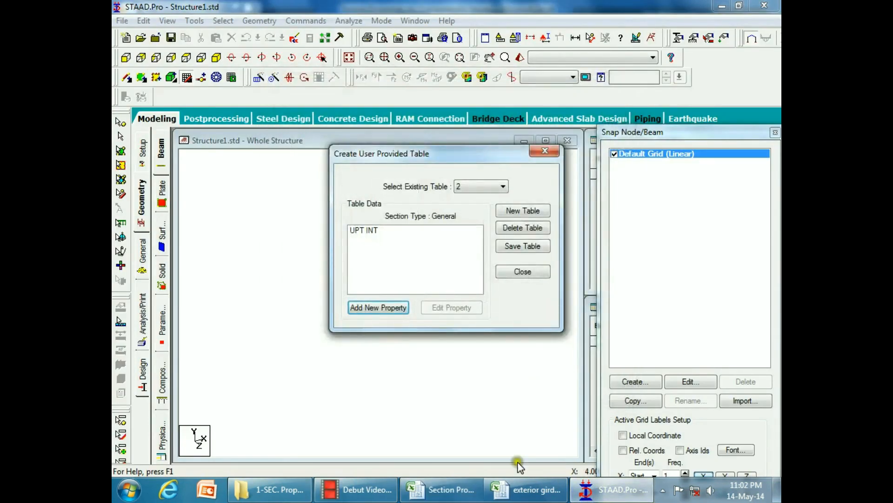
Switch to exterior girder.xls and set the girder widths B1 to 550, B2 to 200 and B3 to 550 mm
click(528, 490)
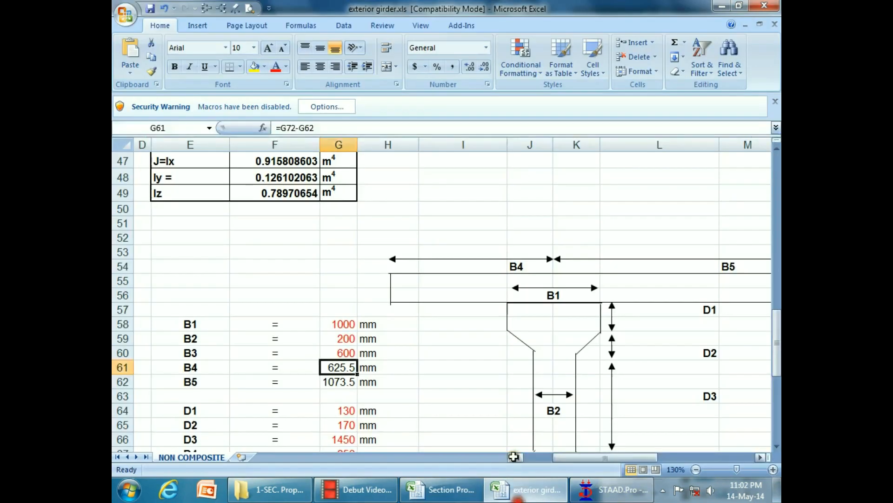
click(347, 326)
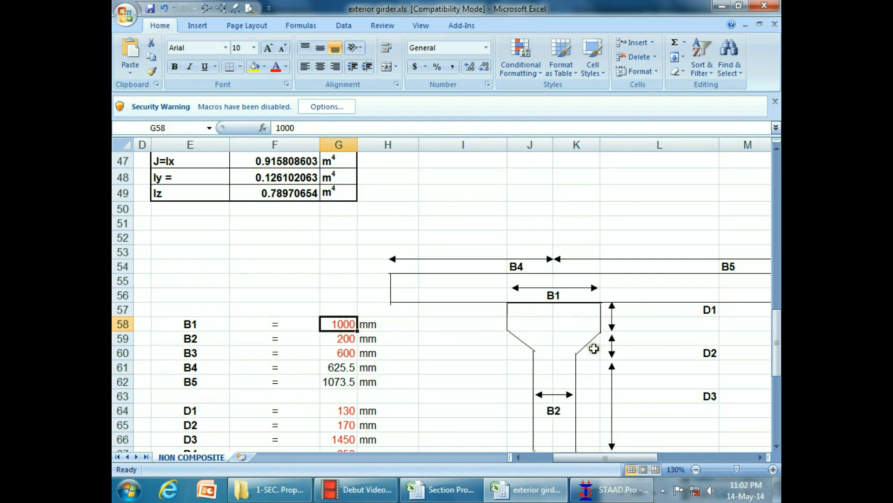
text(55)
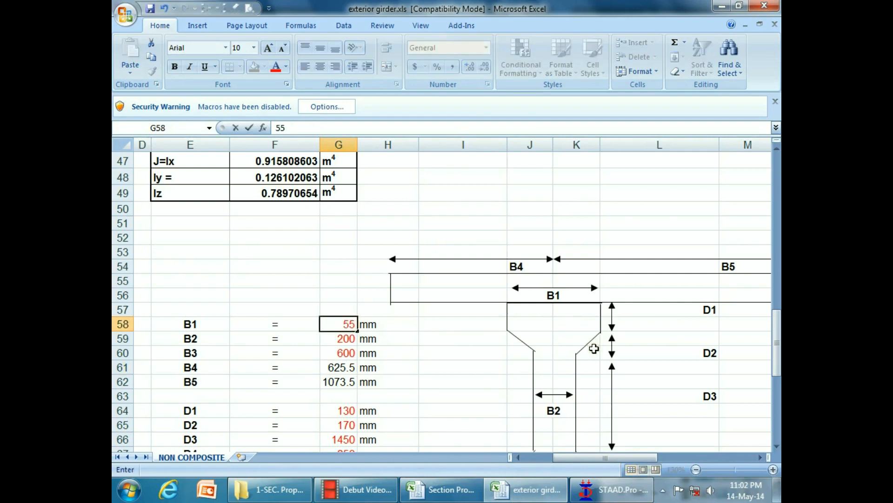
text(0)
key(Return)
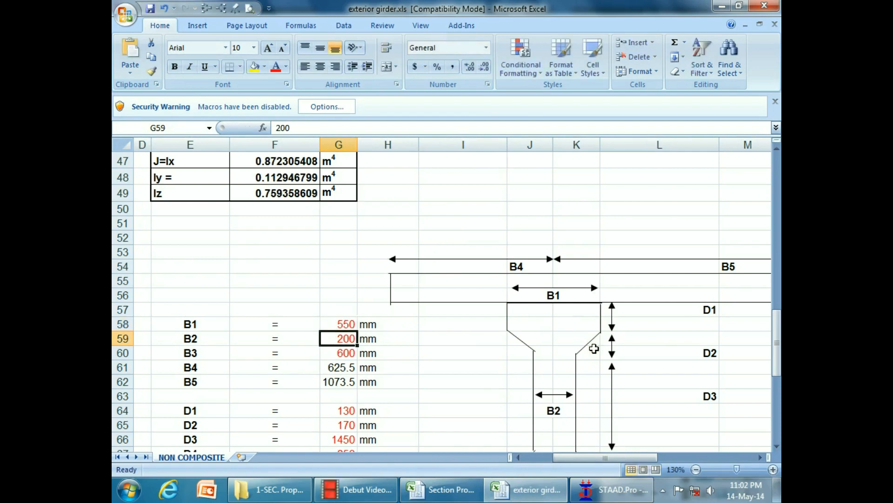
text(200)
key(Return)
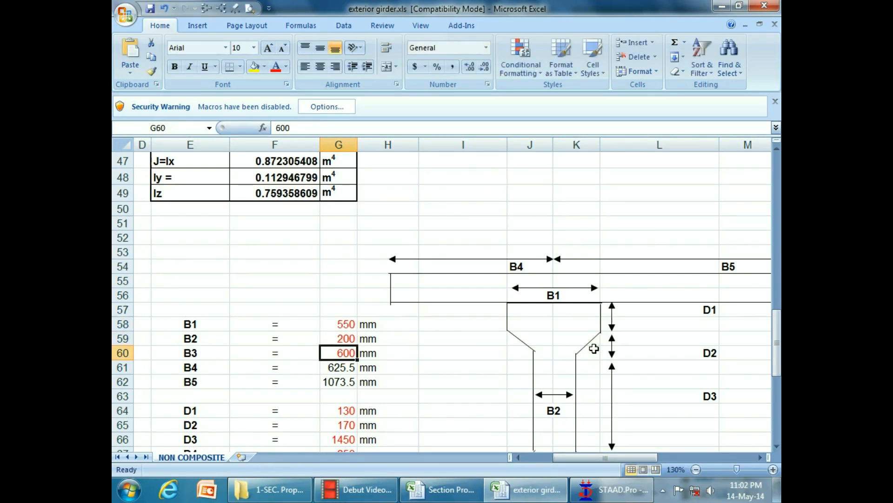
text(550)
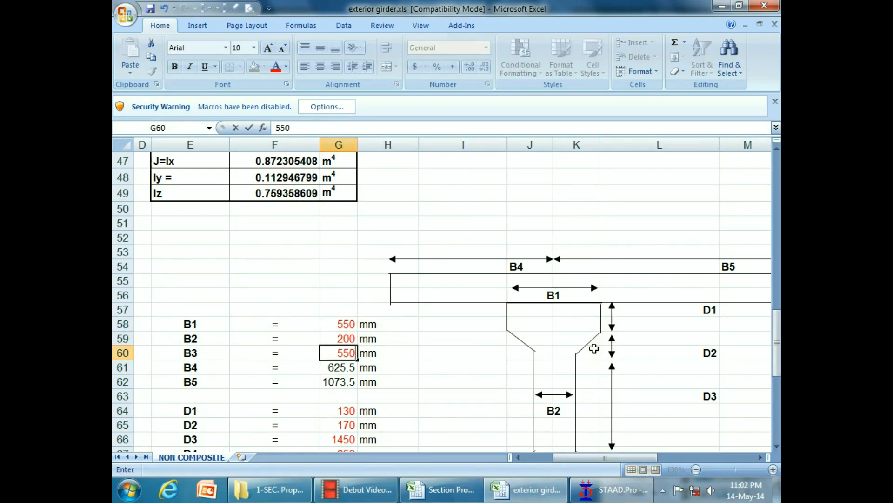
key(Return)
key(Down)
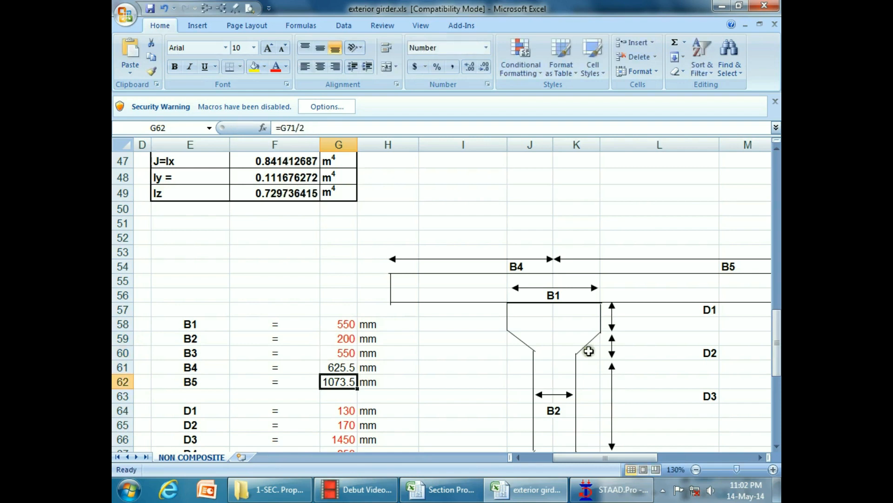
Set the girder depths D1 to 250, D2 to 90, D3 to 475, D4 to 185 and D5 to 200 mm
scroll(589, 351, down, 2)
click(344, 318)
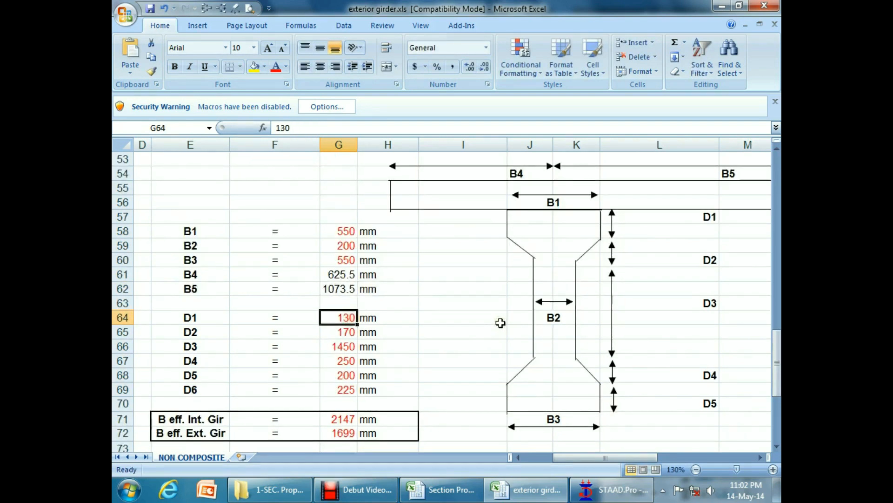
text(250)
key(Return)
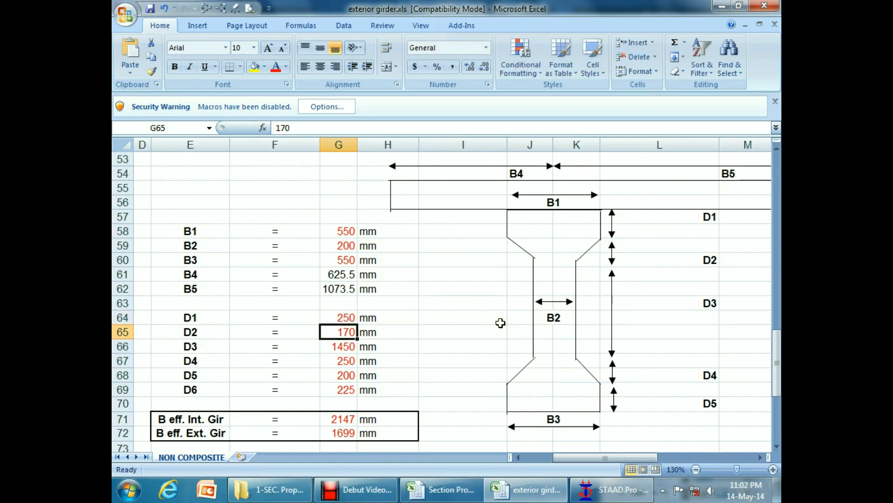
text(90)
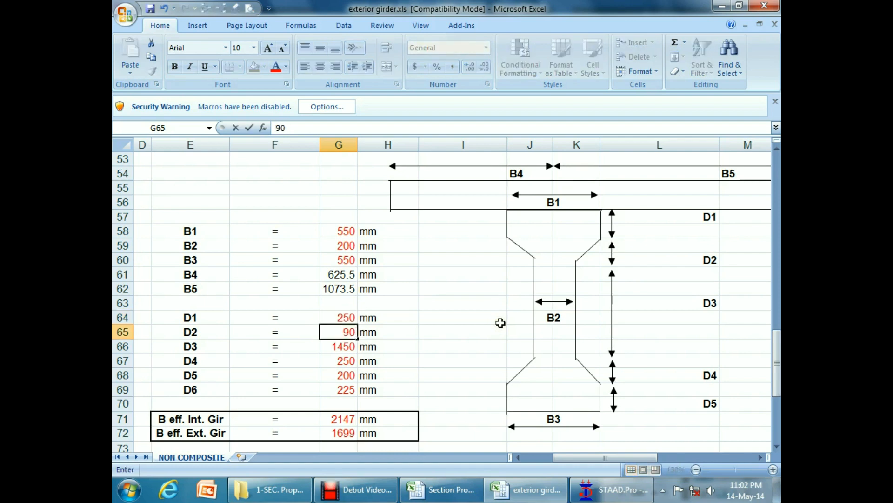
key(Return)
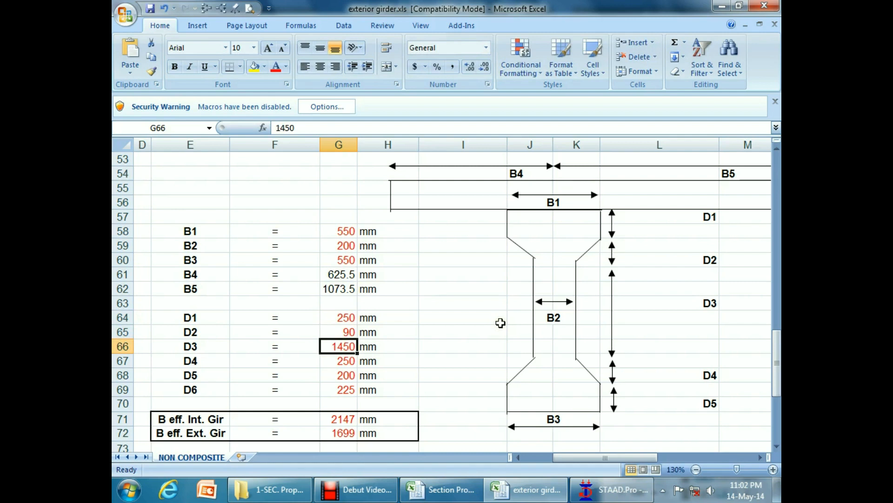
text(475)
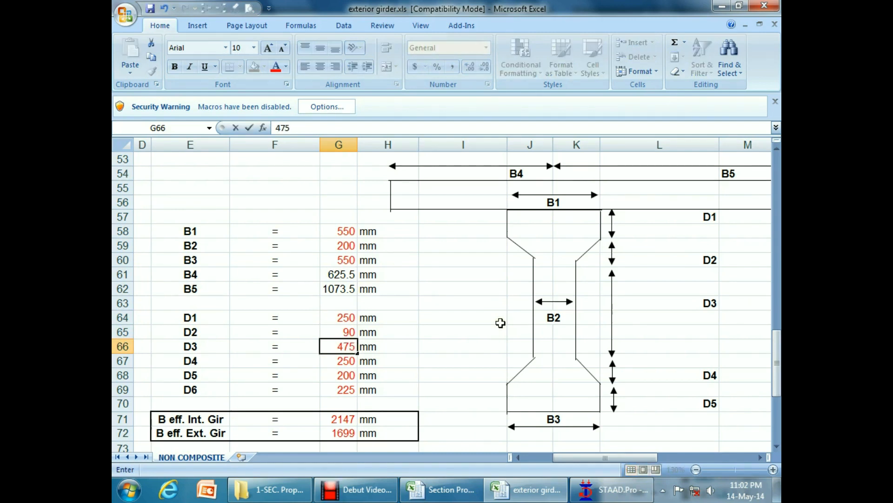
key(Return)
text(185)
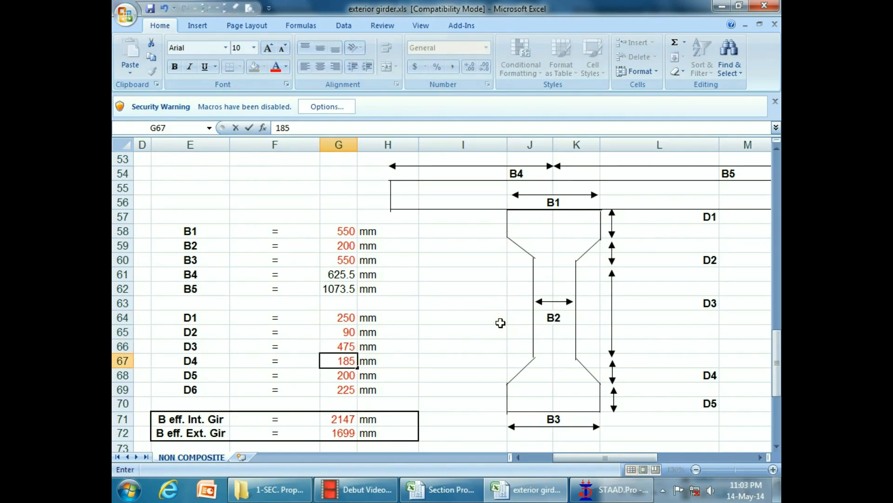
key(Return)
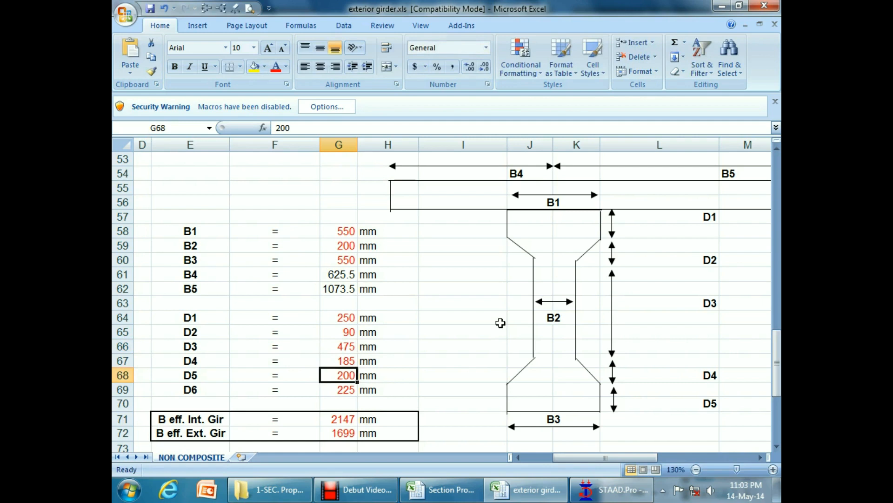
text(2)
key(Return)
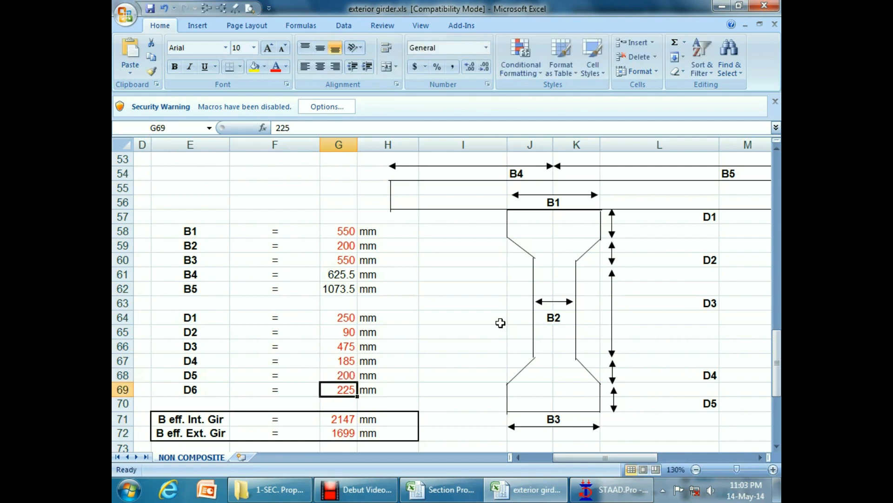
Set the effective width of the interior girder to 2504 mm and of the exterior girder to 1945 mm
scroll(501, 323, down, 2)
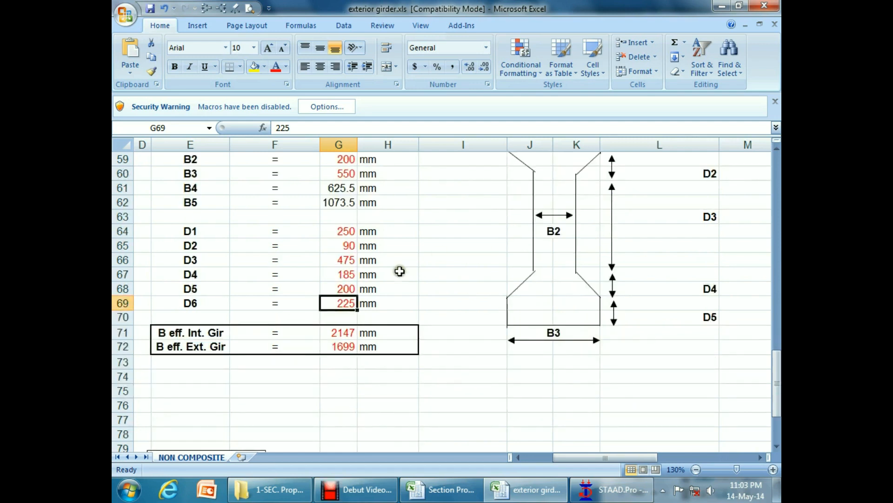
click(343, 333)
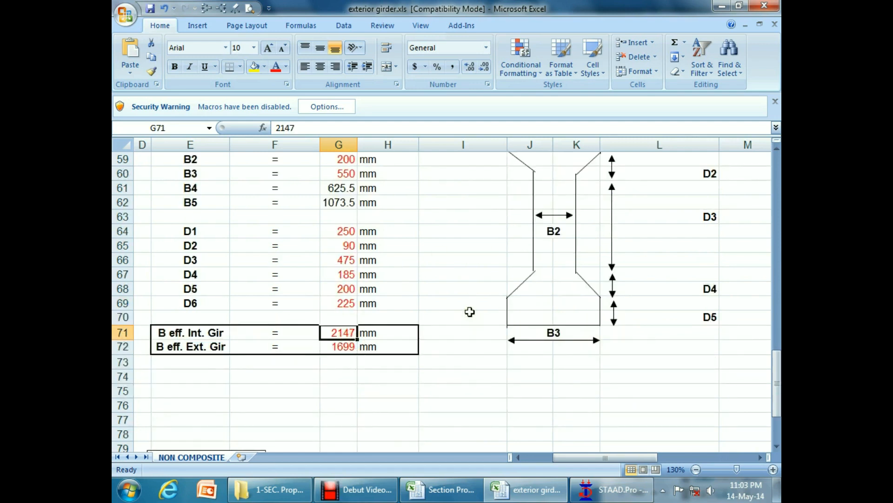
text(25)
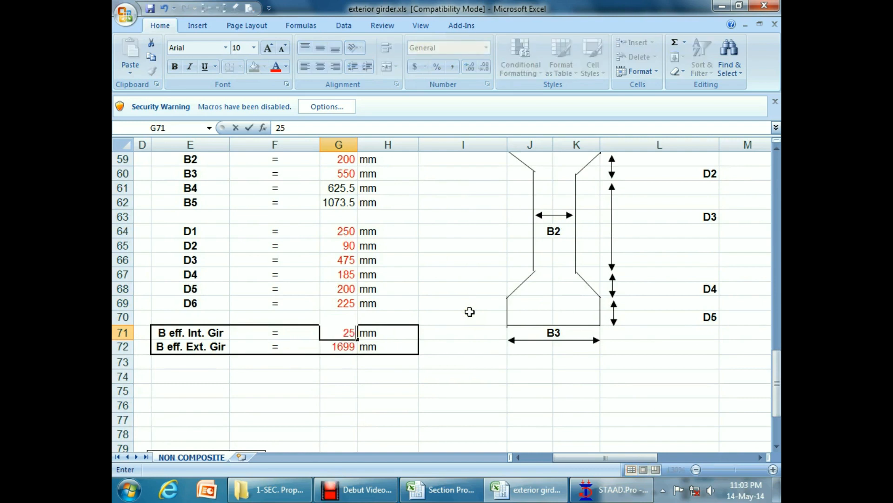
text(04)
key(Return)
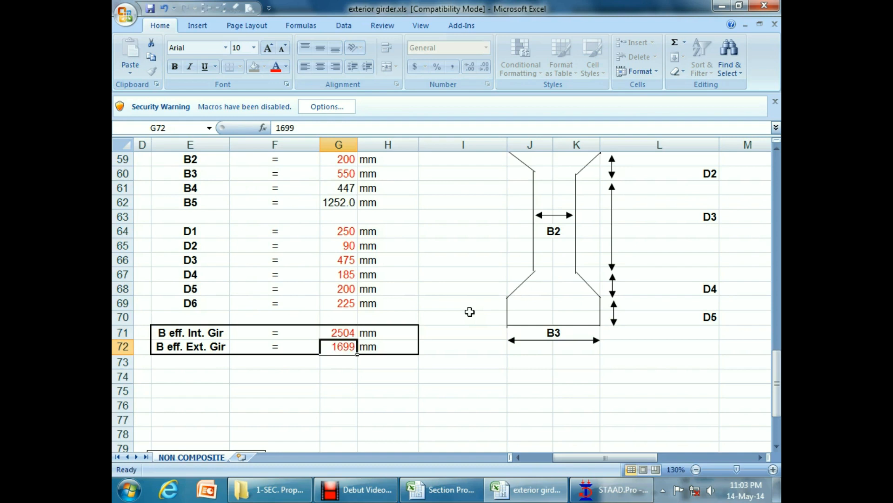
text(1)
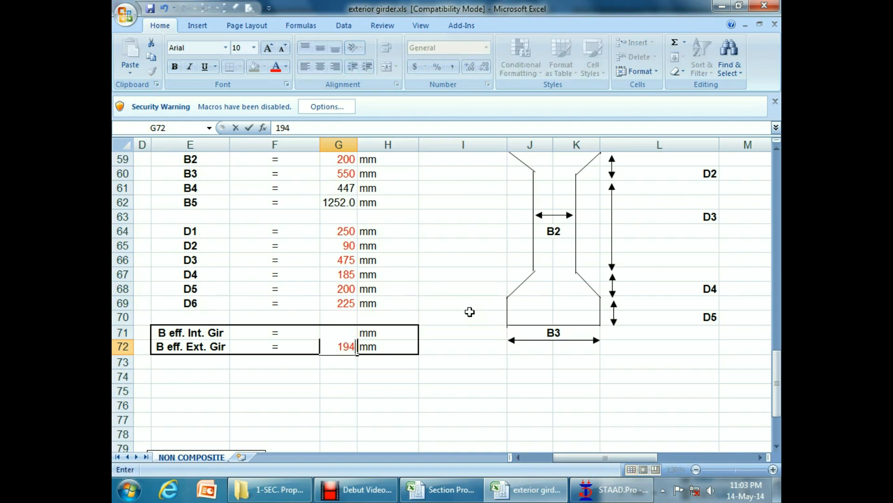
click(466, 403)
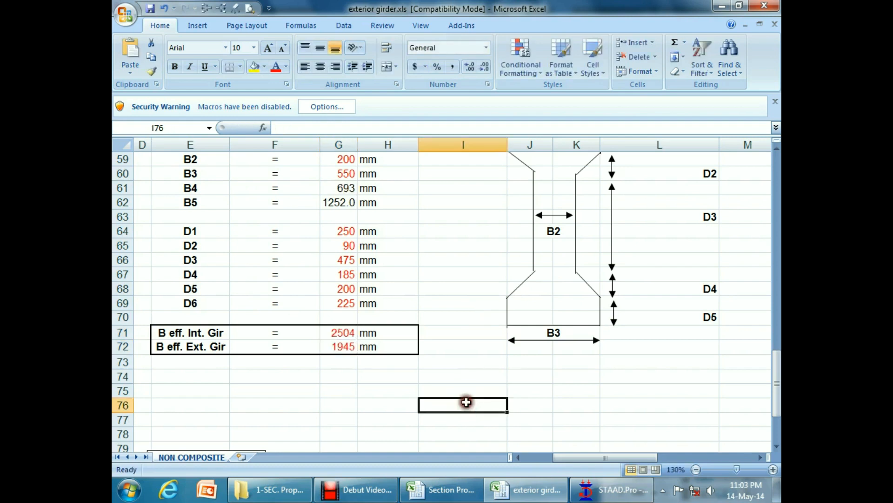
Save exterior girder.xls and copy the Z and Y coordinates of nodes 1 to 20
drag(632, 458, 459, 445)
ctrl+scroll(460, 444, down, 2)
scroll(460, 445, up, 19)
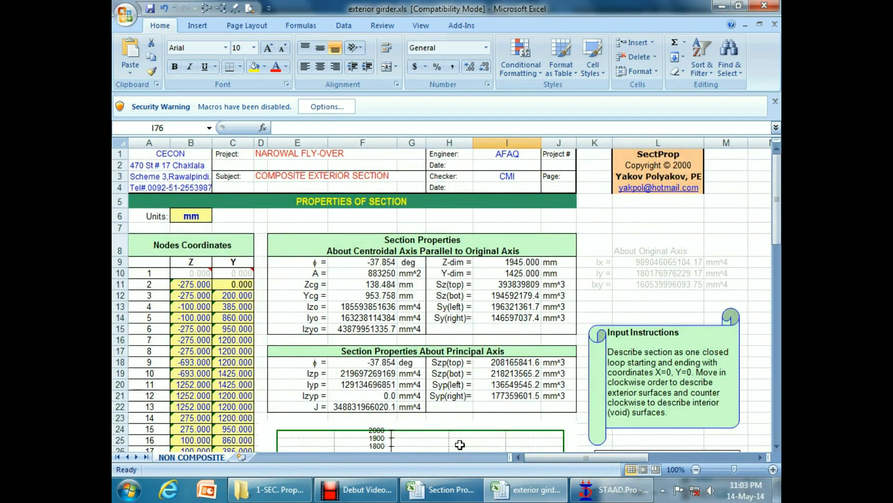
key(ctrl+s)
click(489, 333)
drag(198, 275, 231, 307)
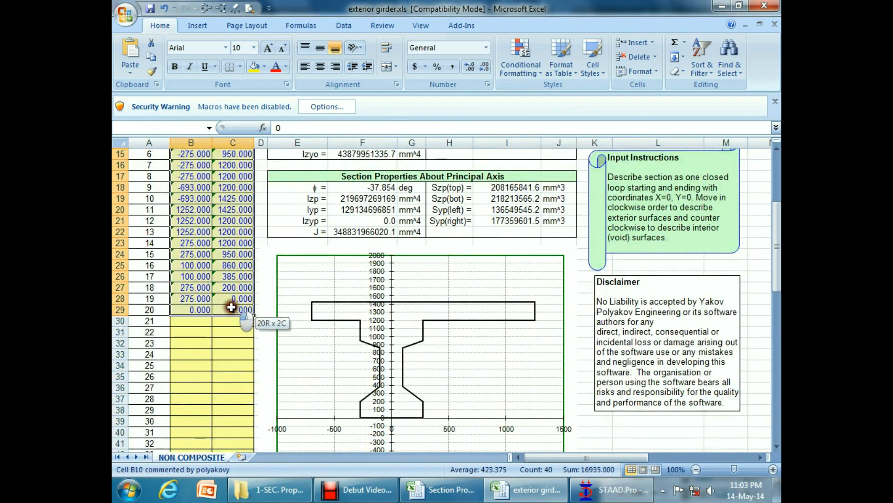
key(ctrl+c)
Switch to STAAD.Pro and create a new user provided table with the GENERAL section type
click(595, 490)
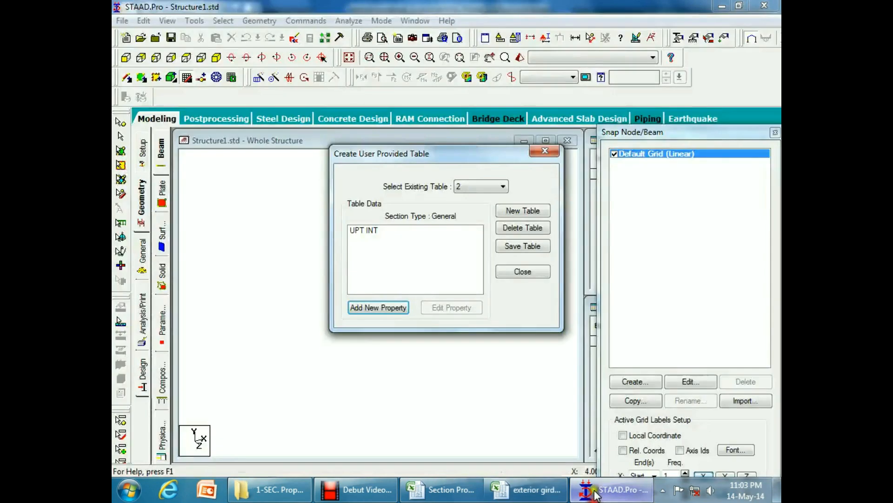
click(521, 212)
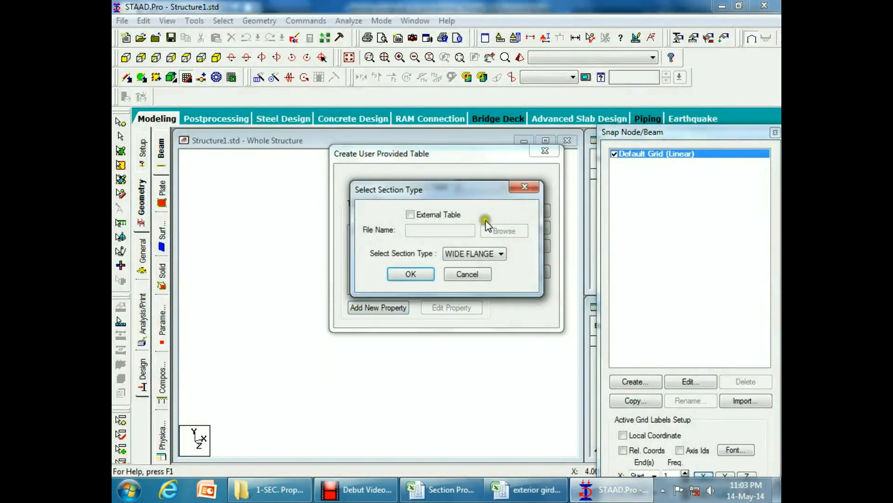
click(474, 254)
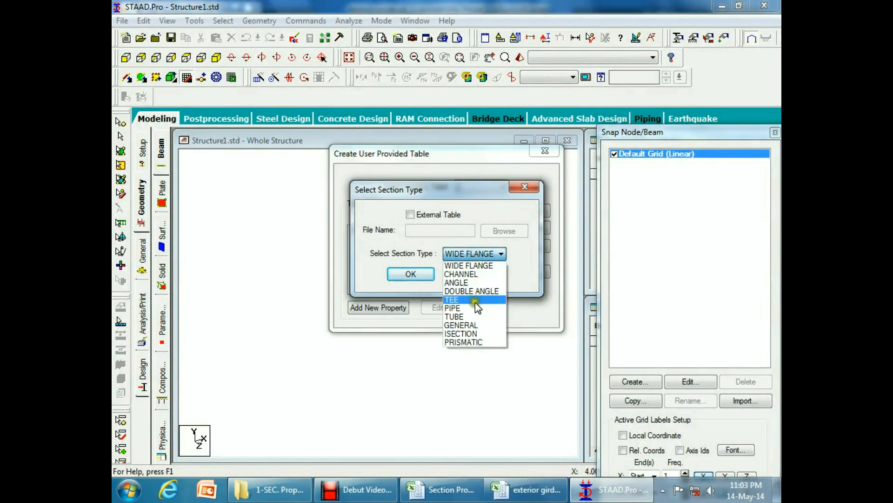
click(479, 326)
click(409, 274)
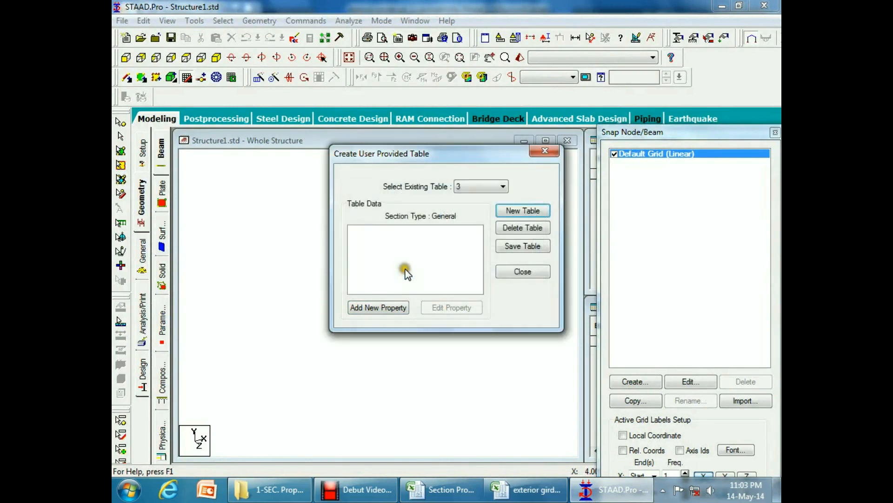
Add a property named EXT, define its profile polygon from the copied node coordinates and compute its section properties
click(379, 308)
click(286, 225)
click(331, 252)
key(ctrl+v)
click(525, 99)
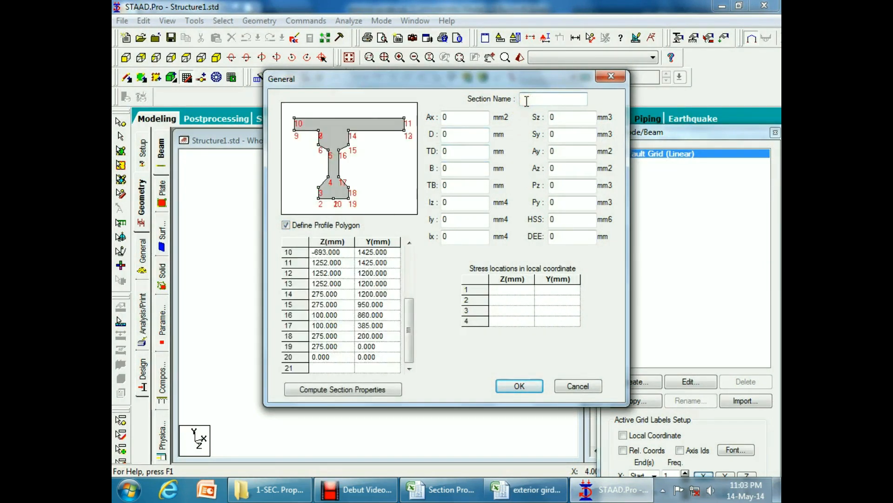
text(EXT)
click(373, 389)
Copy the computed Ax value of section EXT into cell J35 of the exterior sheet in Section Properties.xls
double_click(457, 117)
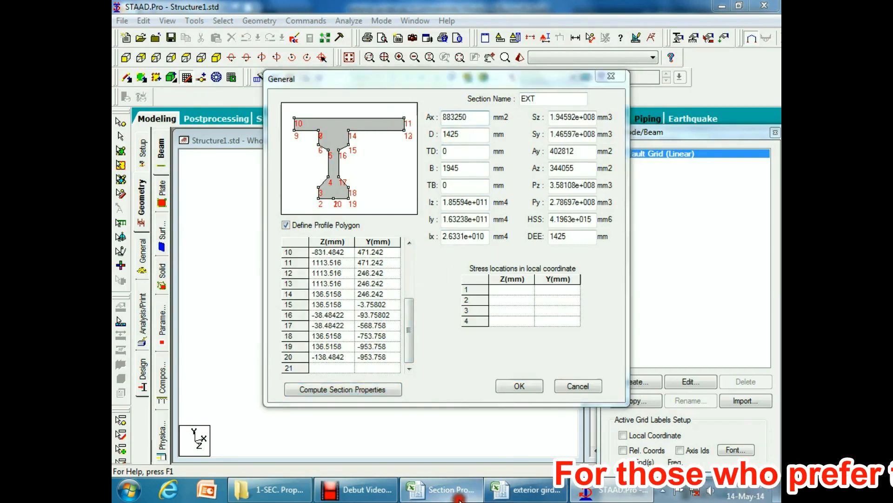
click(511, 494)
click(640, 306)
key(ctrl+v)
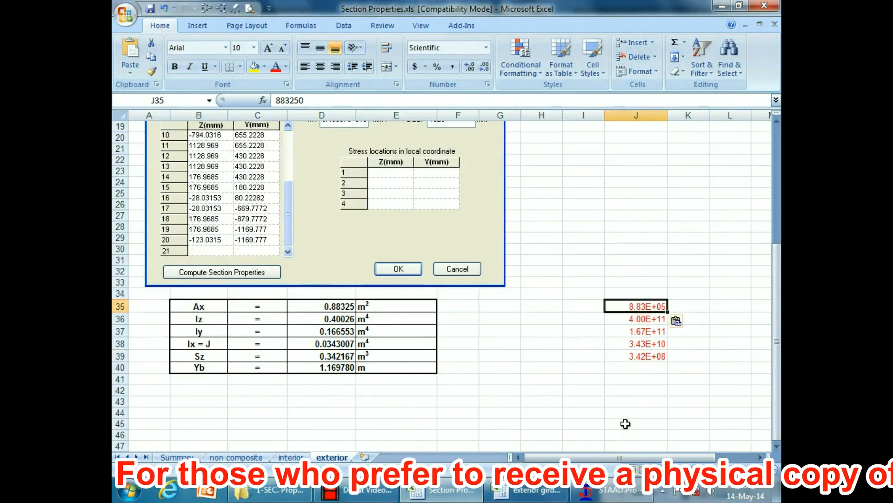
Copy the Iz value of section EXT from STAAD.Pro into cell J36 of the exterior sheet
key(alt+Tab)
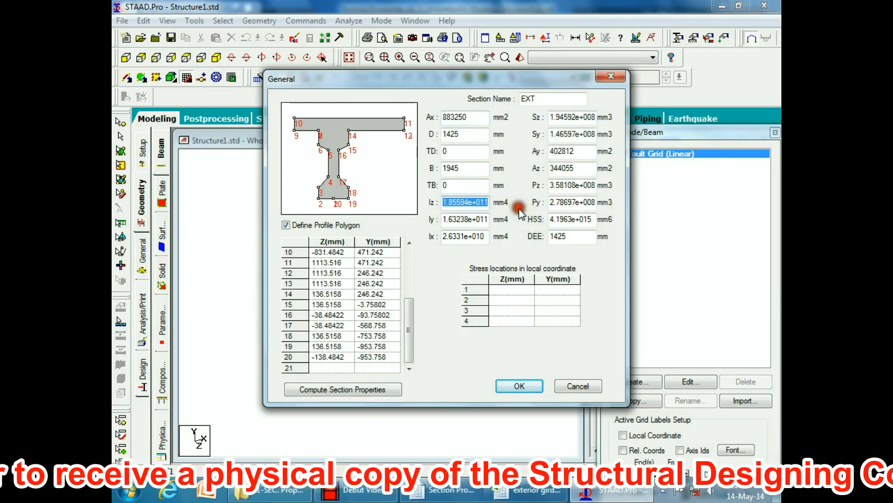
click(431, 495)
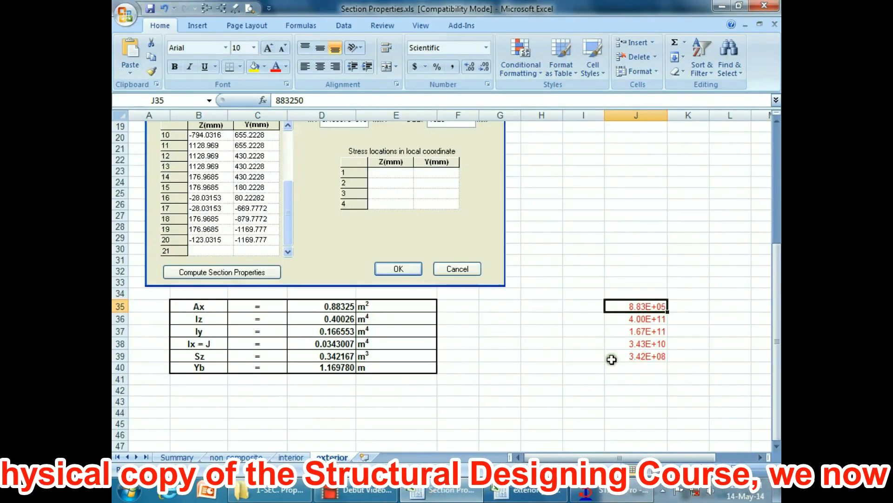
click(618, 318)
key(ctrl+v)
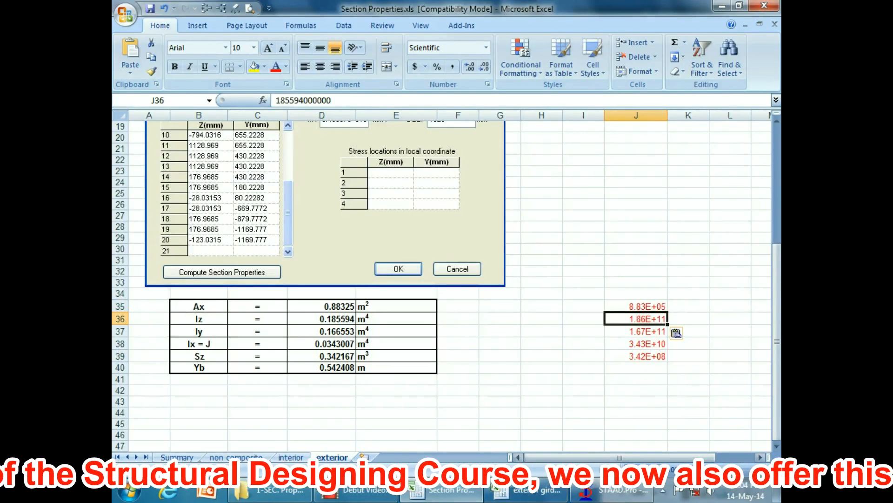
Copy the Iy value of section EXT from STAAD.Pro into cell J37 of the exterior sheet
key(alt+Tab)
double_click(454, 219)
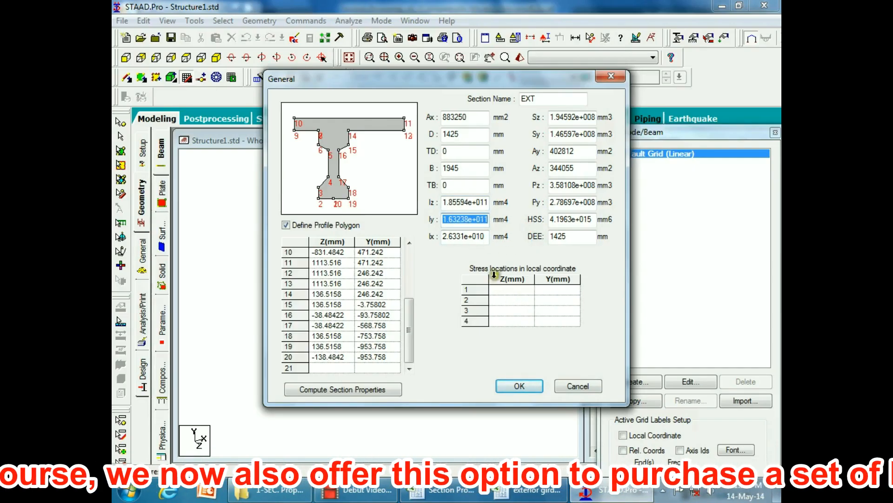
key(alt+Tab)
click(642, 331)
key(ctrl+v)
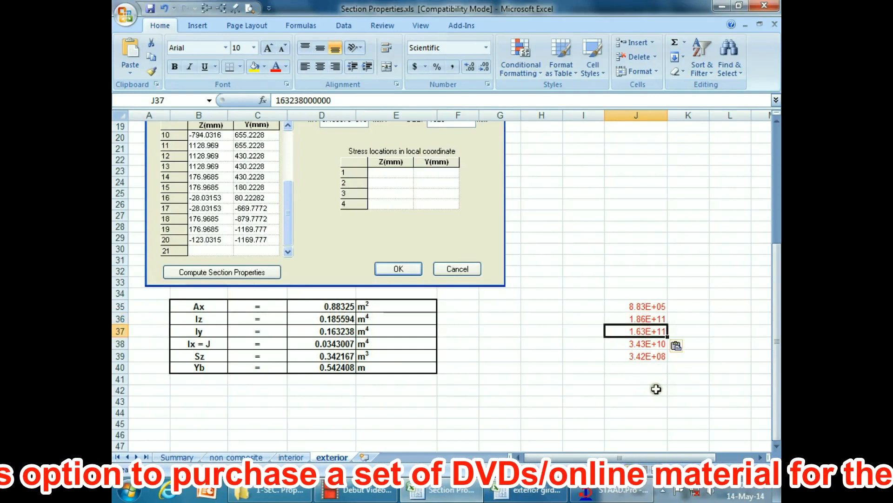
Copy the Ix value of section EXT from STAAD.Pro into cell J38 of the exterior sheet
key(alt+Tab)
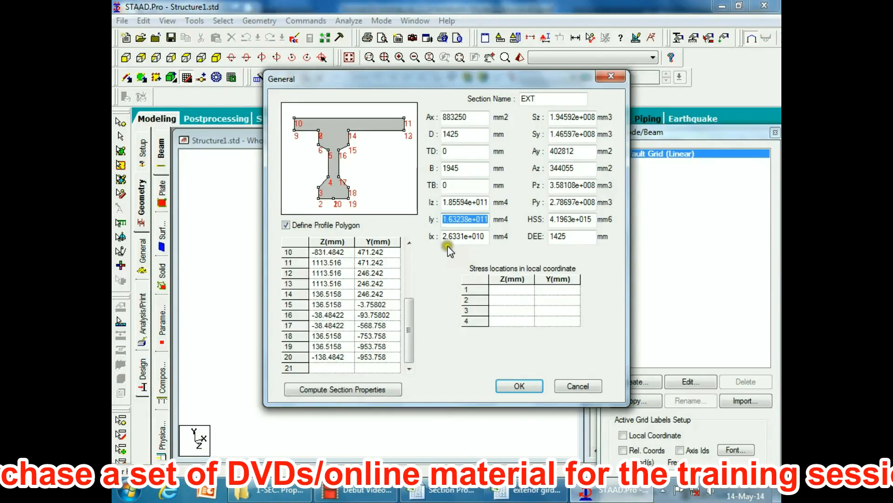
key(Tab)
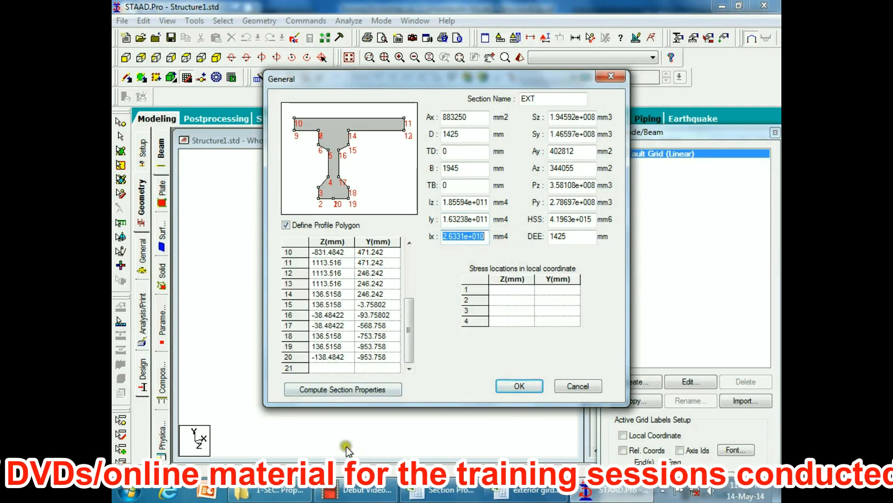
key(alt+Tab)
click(630, 344)
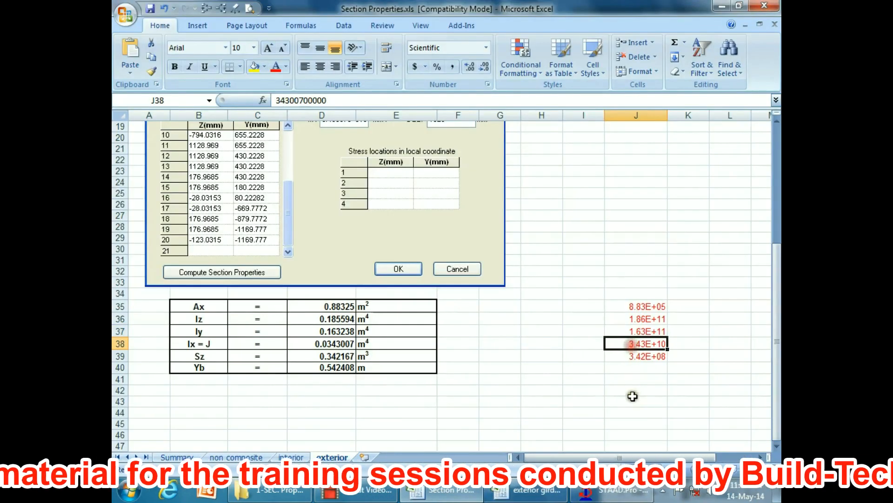
key(ctrl+v)
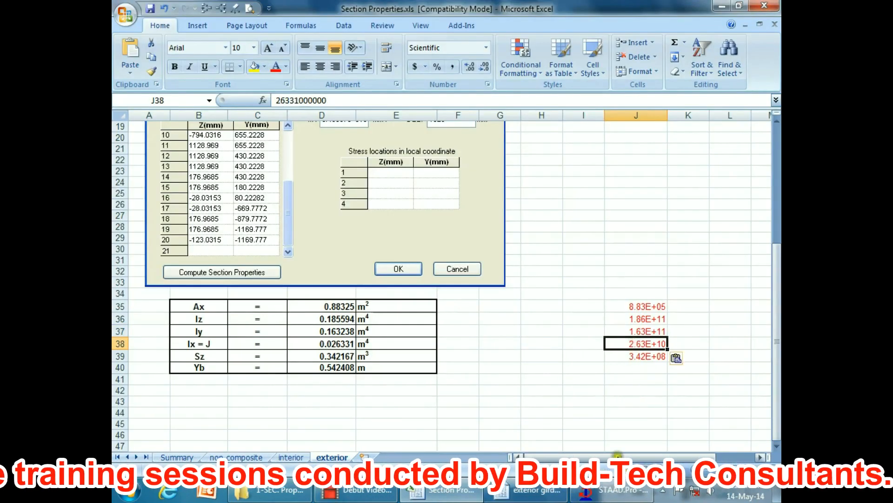
Copy the Sz value of section EXT from STAAD.Pro into cell J39 of the exterior sheet
key(alt+Tab)
double_click(551, 117)
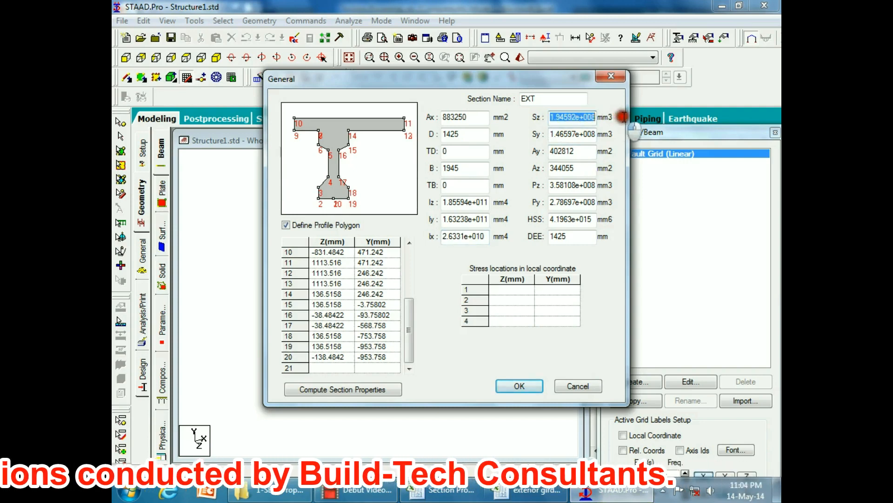
click(459, 500)
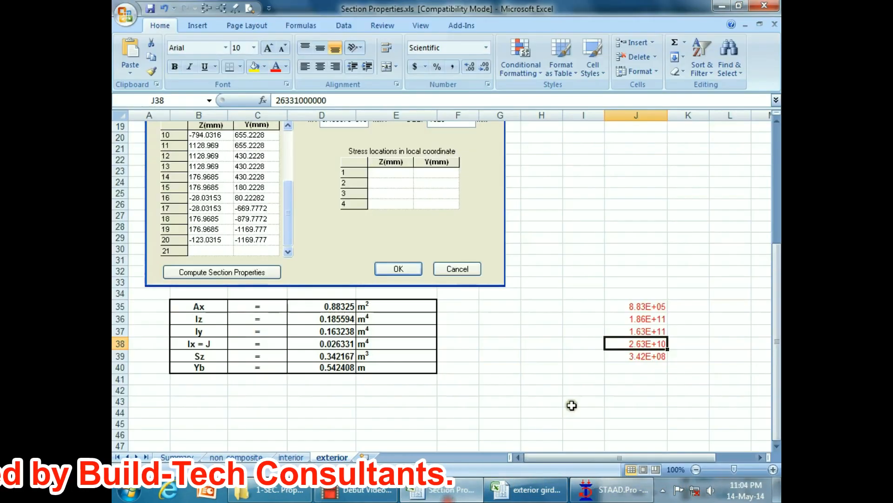
click(642, 357)
key(ctrl+v)
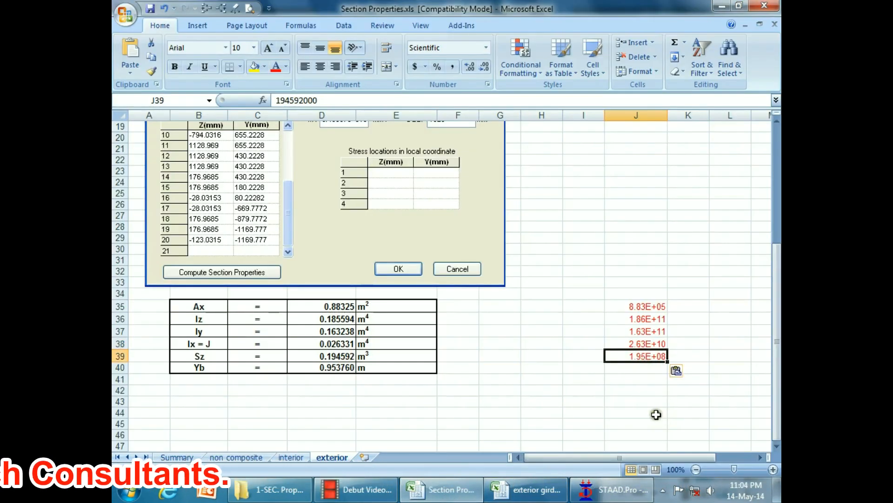
Replace the old dialog picture on the exterior sheet with a new screenshot of STAAD.Pro showing the EXT section properties
click(638, 400)
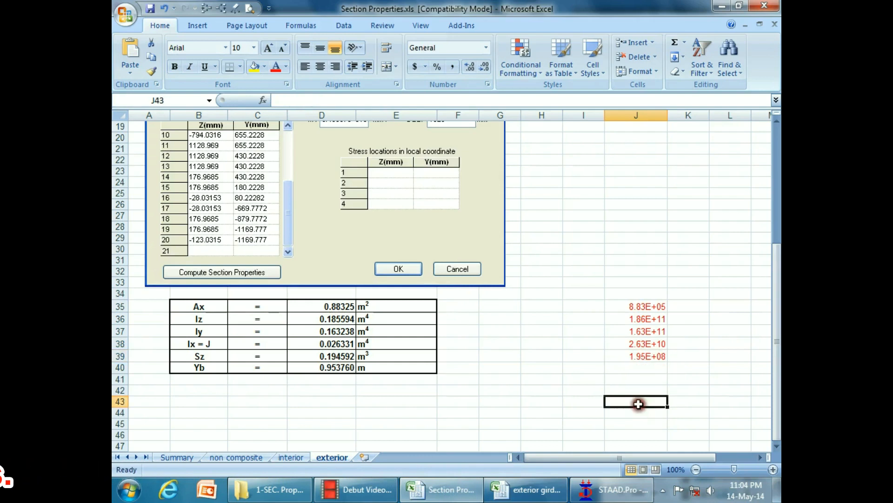
click(414, 244)
key(Delete)
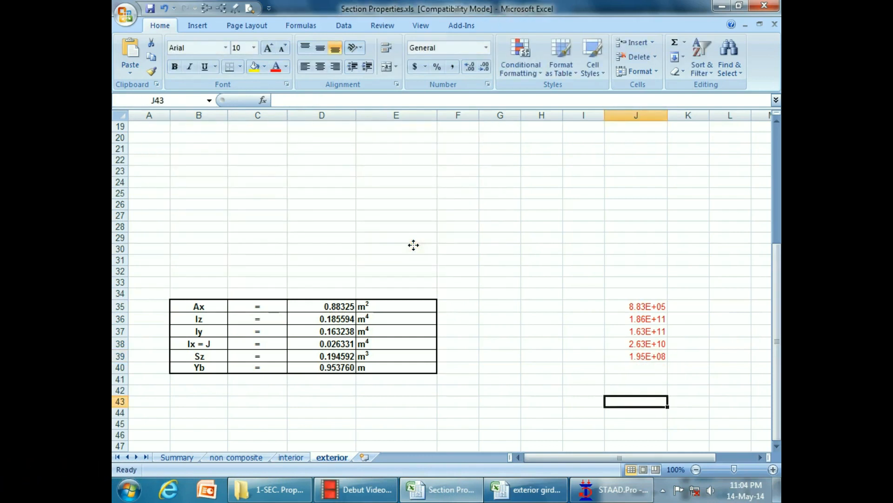
click(609, 489)
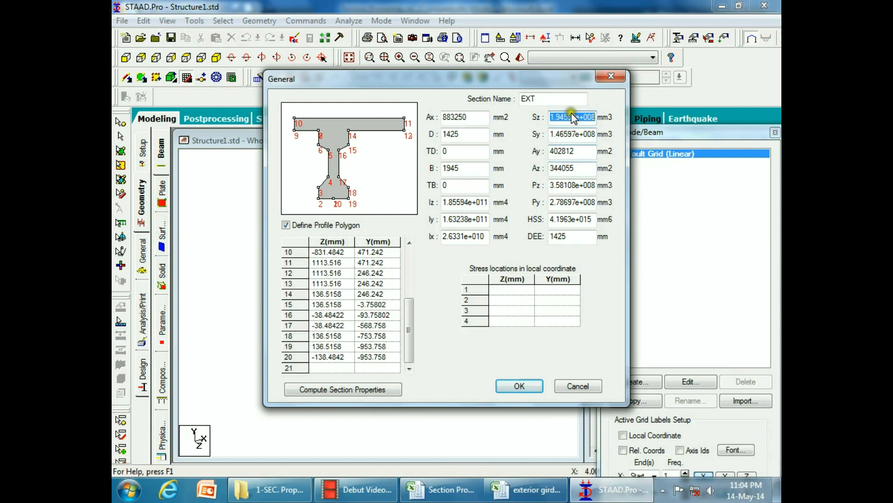
click(566, 96)
click(469, 493)
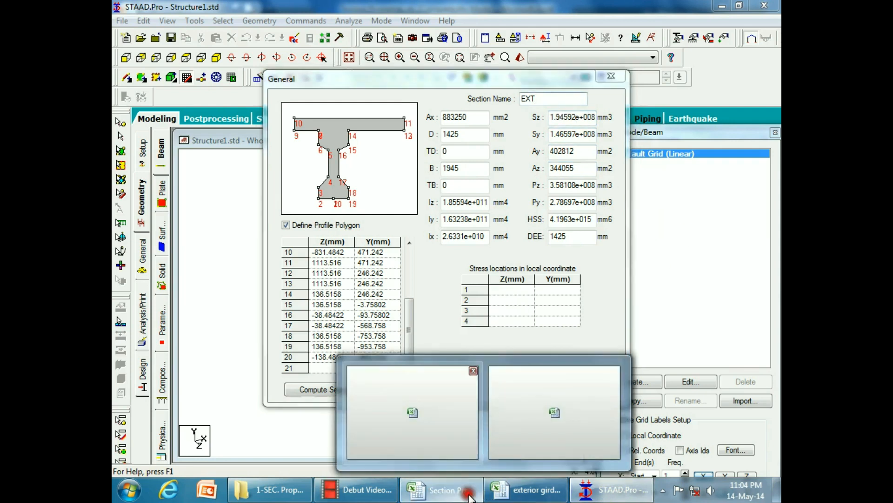
click(286, 148)
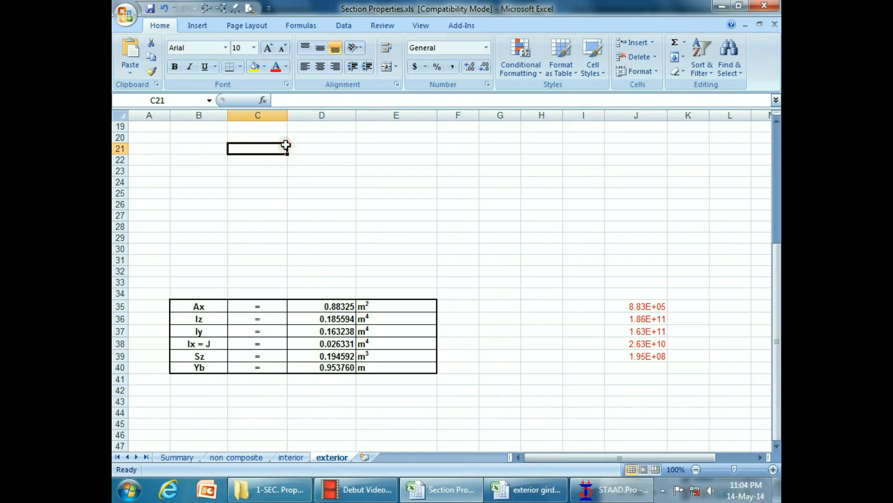
key(ctrl+v)
Crop the pasted screenshot on all four sides down to the General section dialog
ctrl+scroll(286, 145, down, 4)
drag(293, 273, 380, 191)
click(511, 25)
click(684, 56)
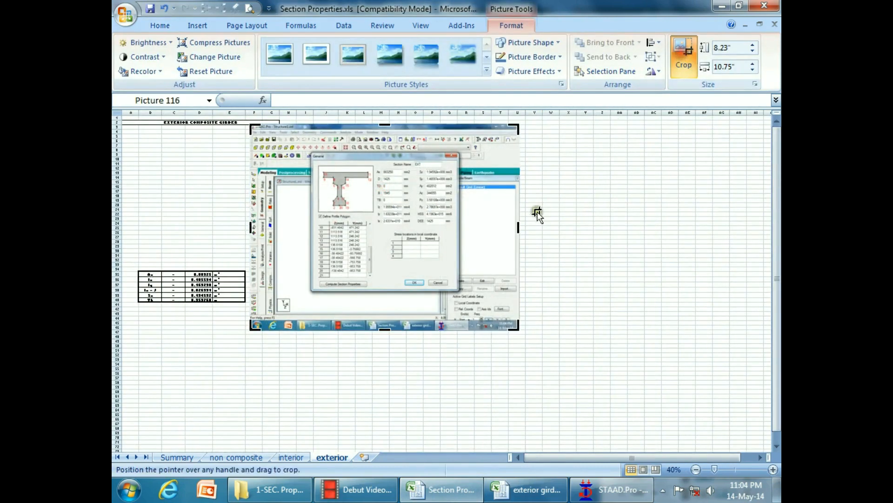
drag(519, 227, 461, 227)
drag(359, 125, 362, 152)
drag(251, 240, 309, 238)
drag(386, 331, 385, 289)
click(552, 233)
Place the cropped picture between the EXTERIOR COMPOSITE GIRDER heading and the results table, and shrink it slightly
drag(411, 226, 232, 204)
drag(279, 267, 266, 256)
click(373, 239)
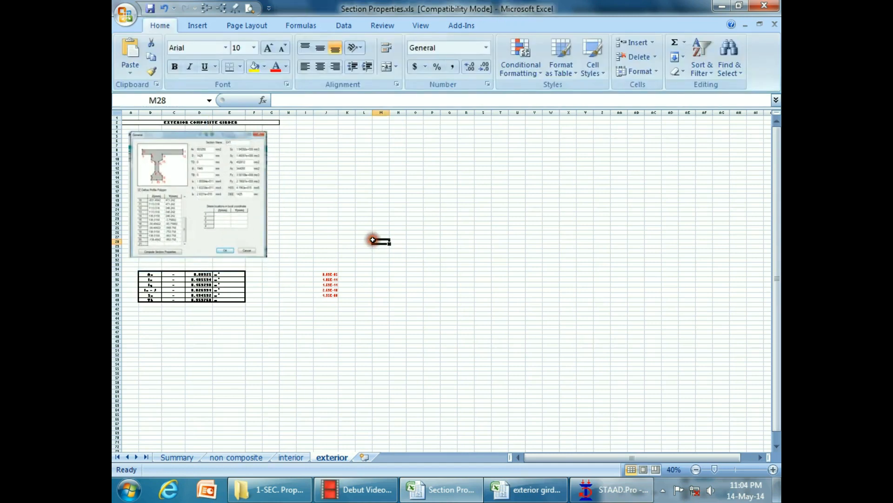
ctrl+scroll(373, 240, up, 2)
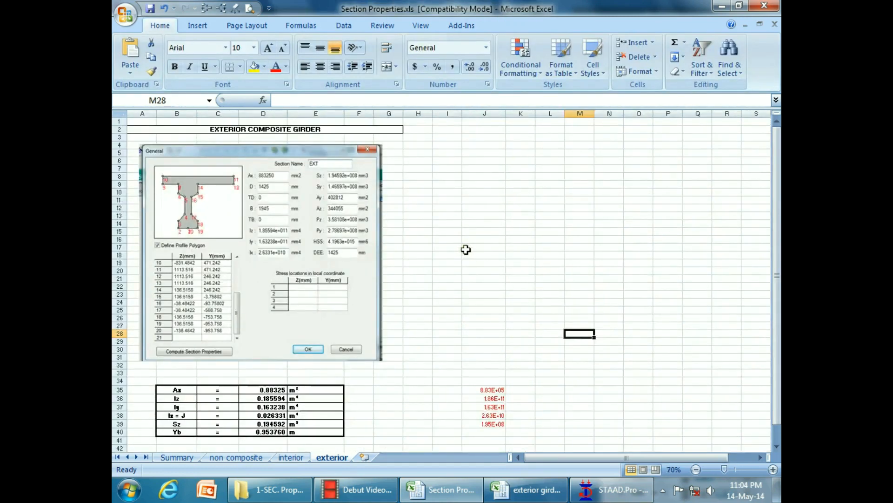
click(465, 250)
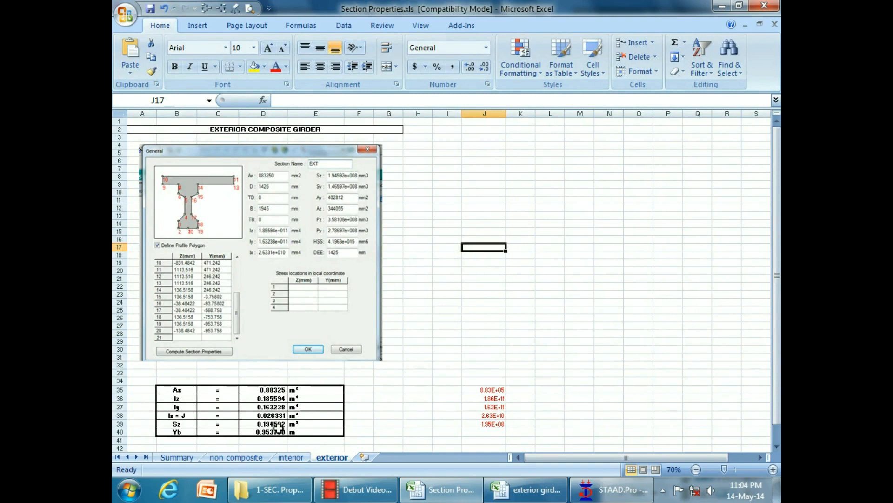
Replace the project title in cell A2 of the Summary sheet with text starting SEC PROP
click(176, 457)
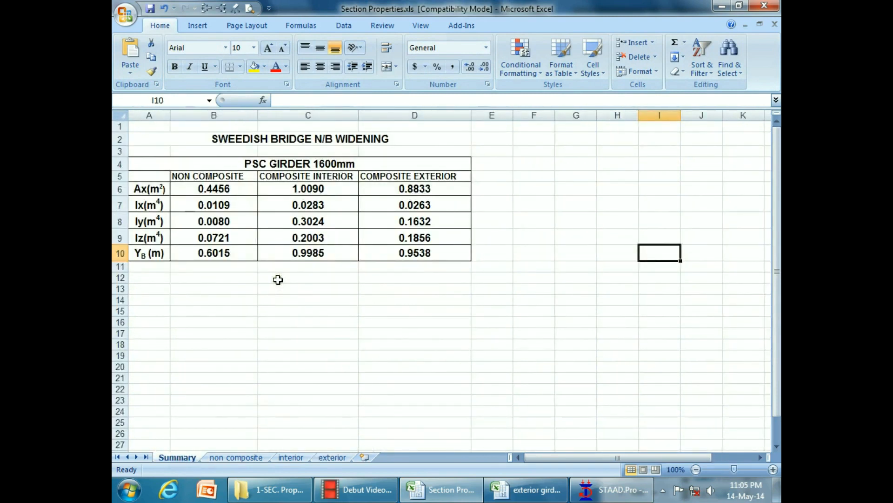
click(249, 142)
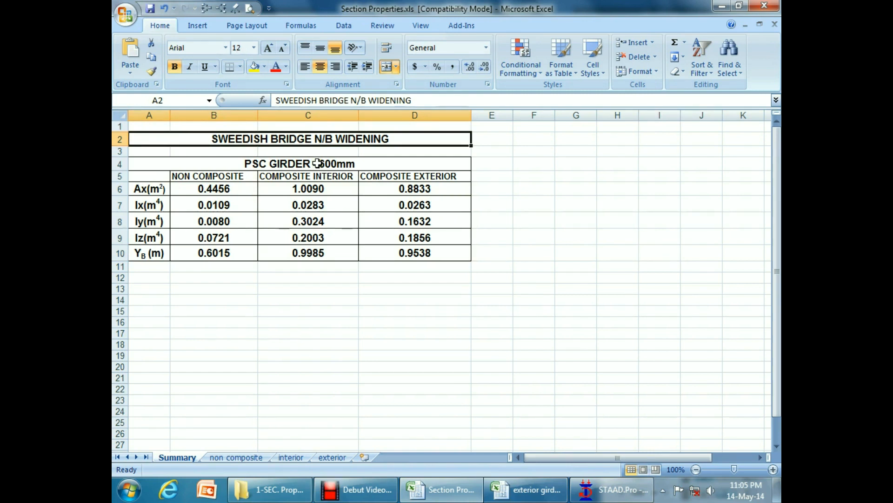
text(SEC)
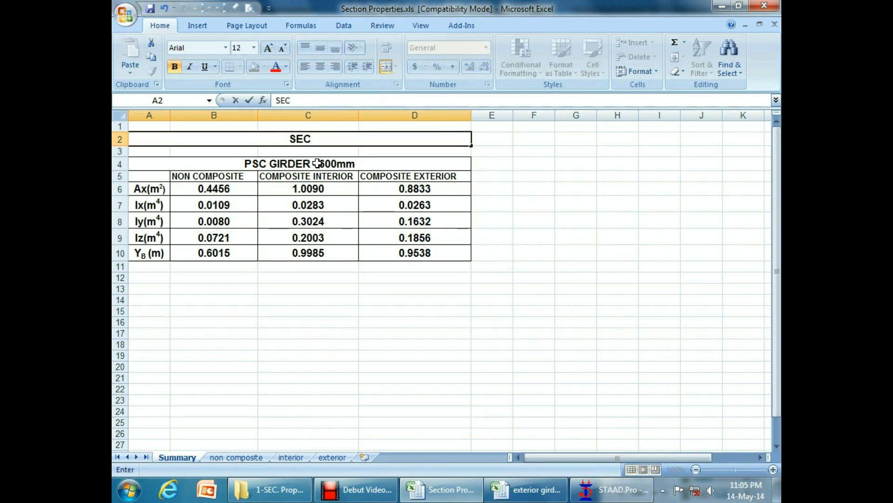
text( PROP)
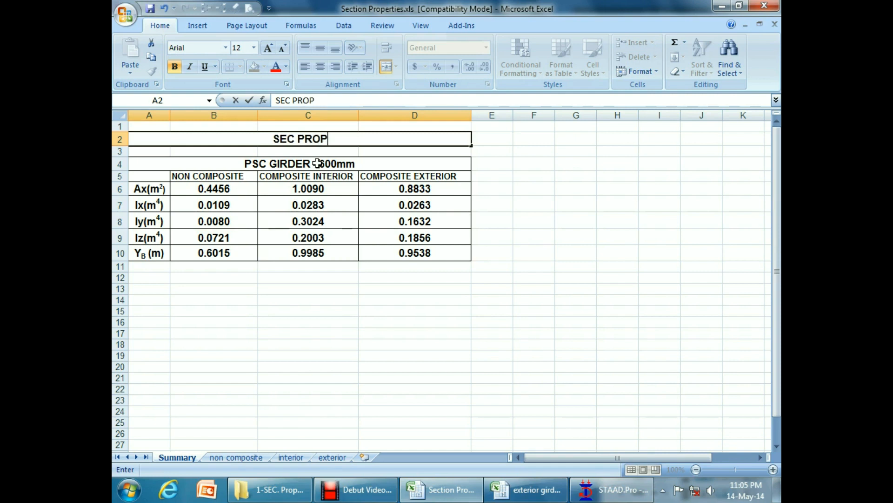